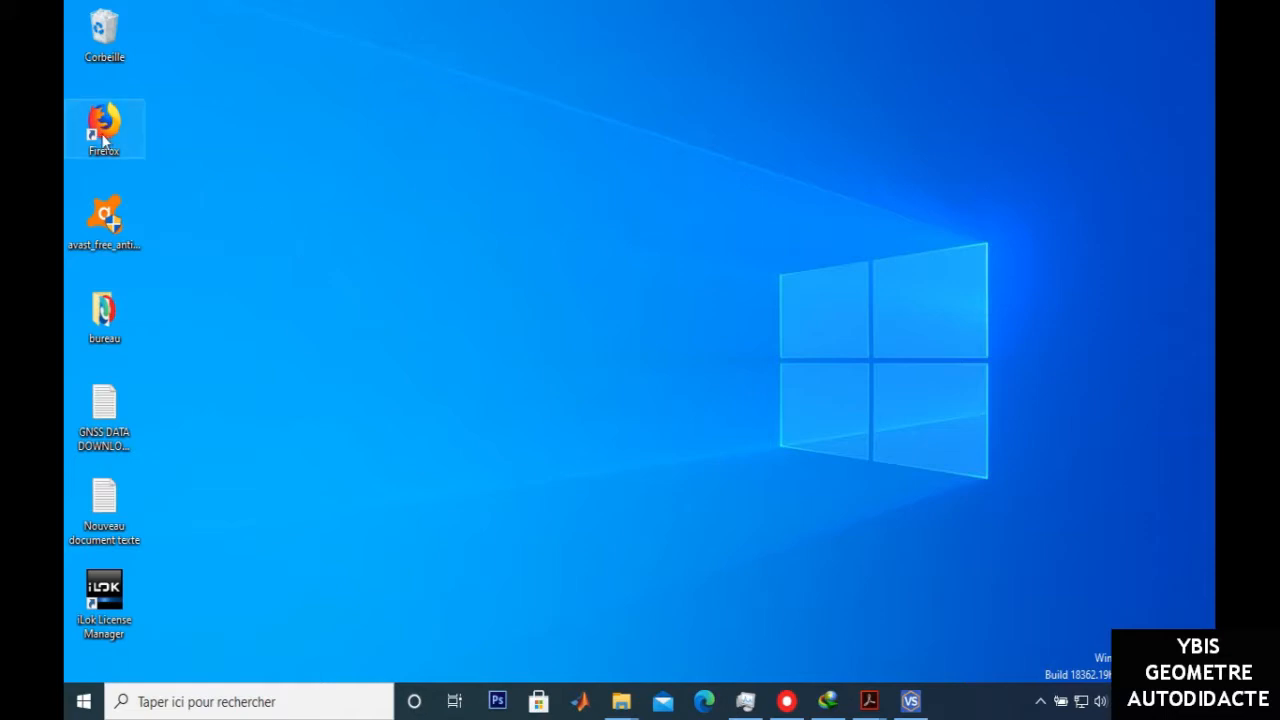
Open the GNSS DATA DOWNLOAD text file on the desktop and copy the GitHub site address from it
double_click(70, 440)
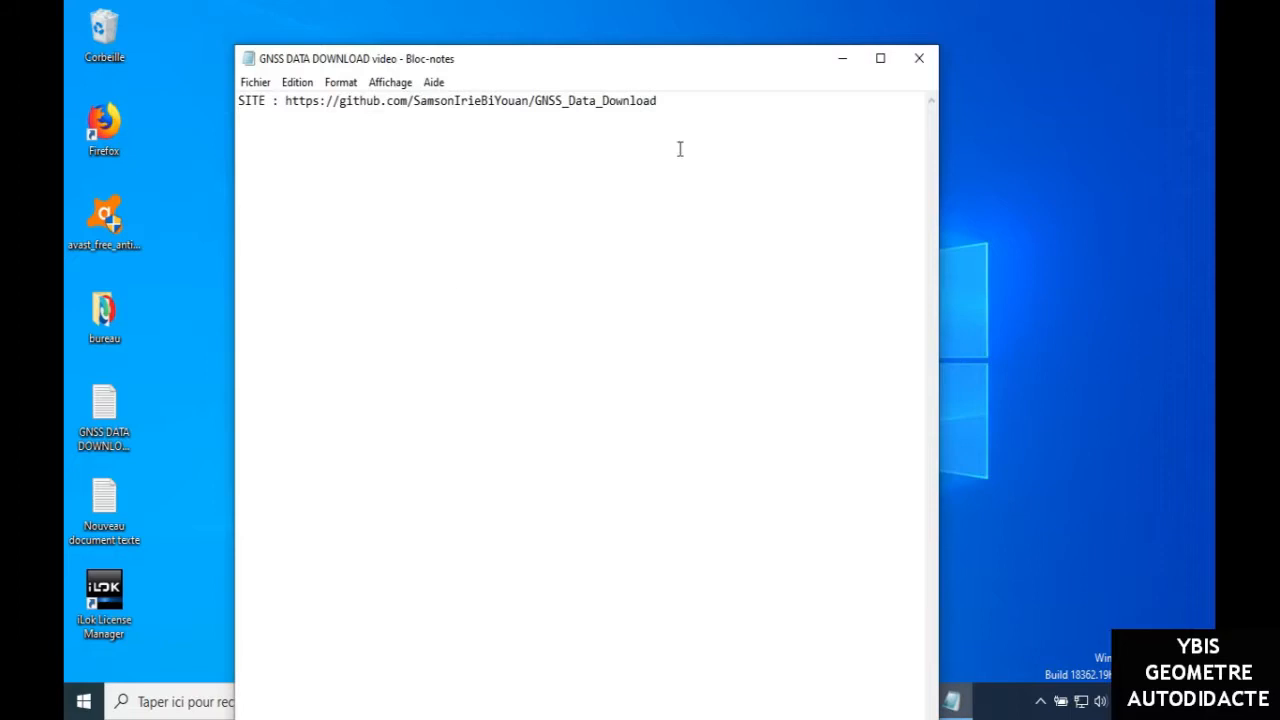
drag(657, 101, 286, 101)
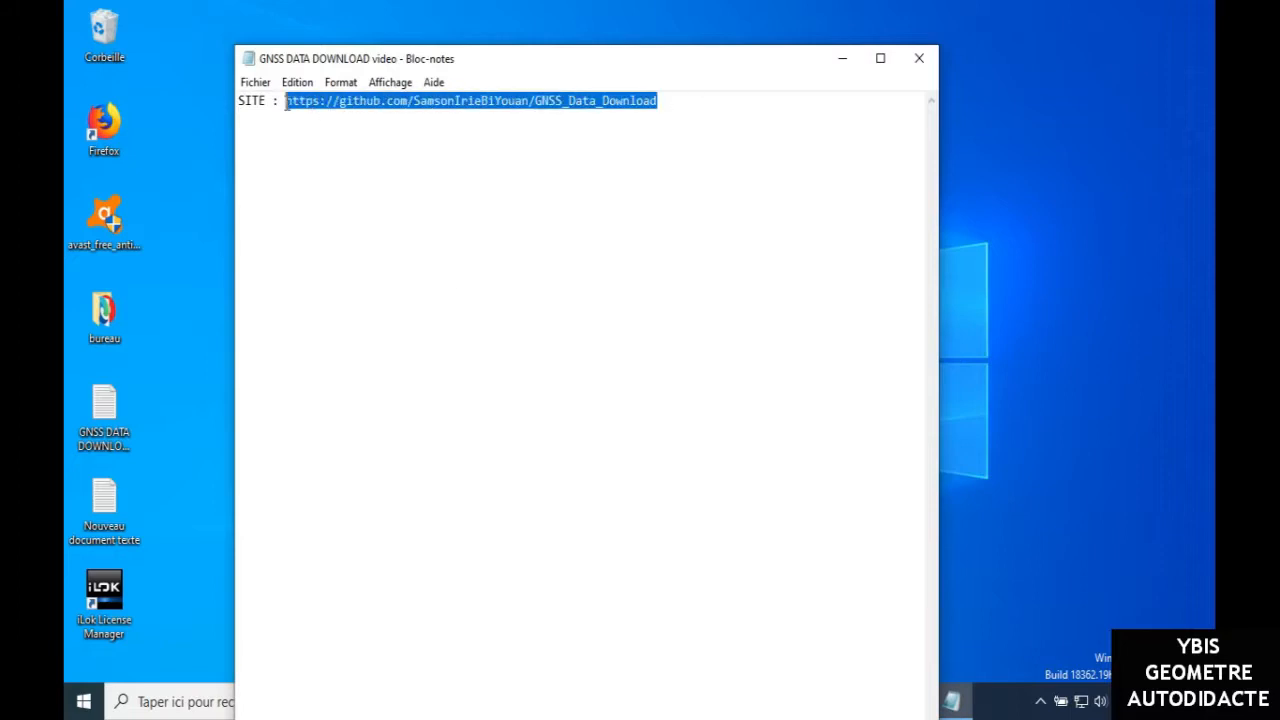
right_click(476, 104)
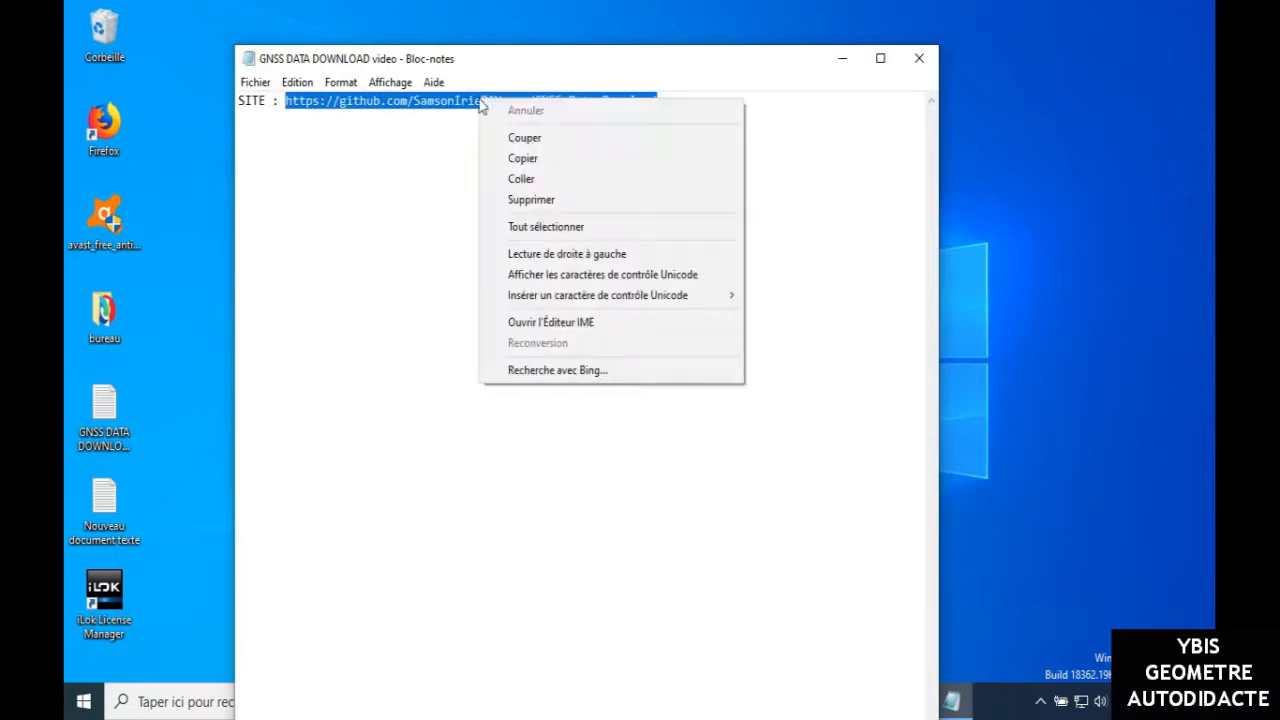
click(510, 158)
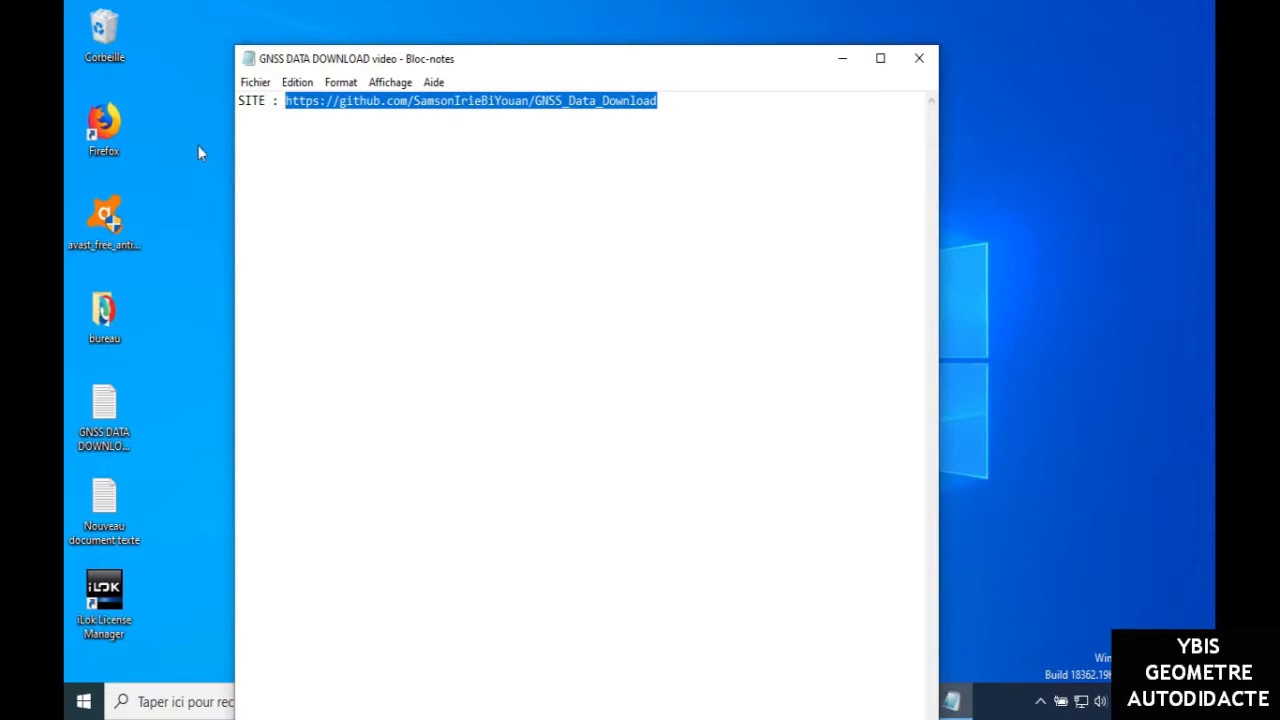
Switch to Firefox and load the GNSS_Data_Download GitHub repository from the copied address
double_click(105, 126)
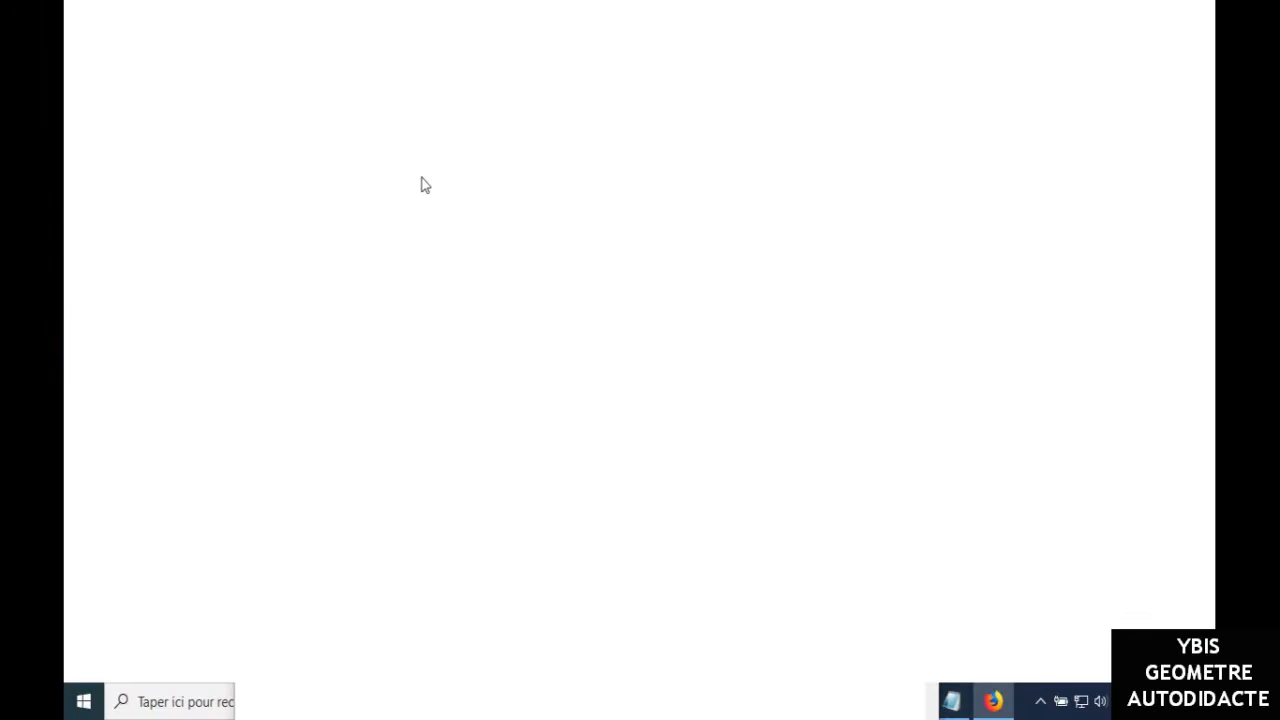
right_click(373, 50)
click(416, 154)
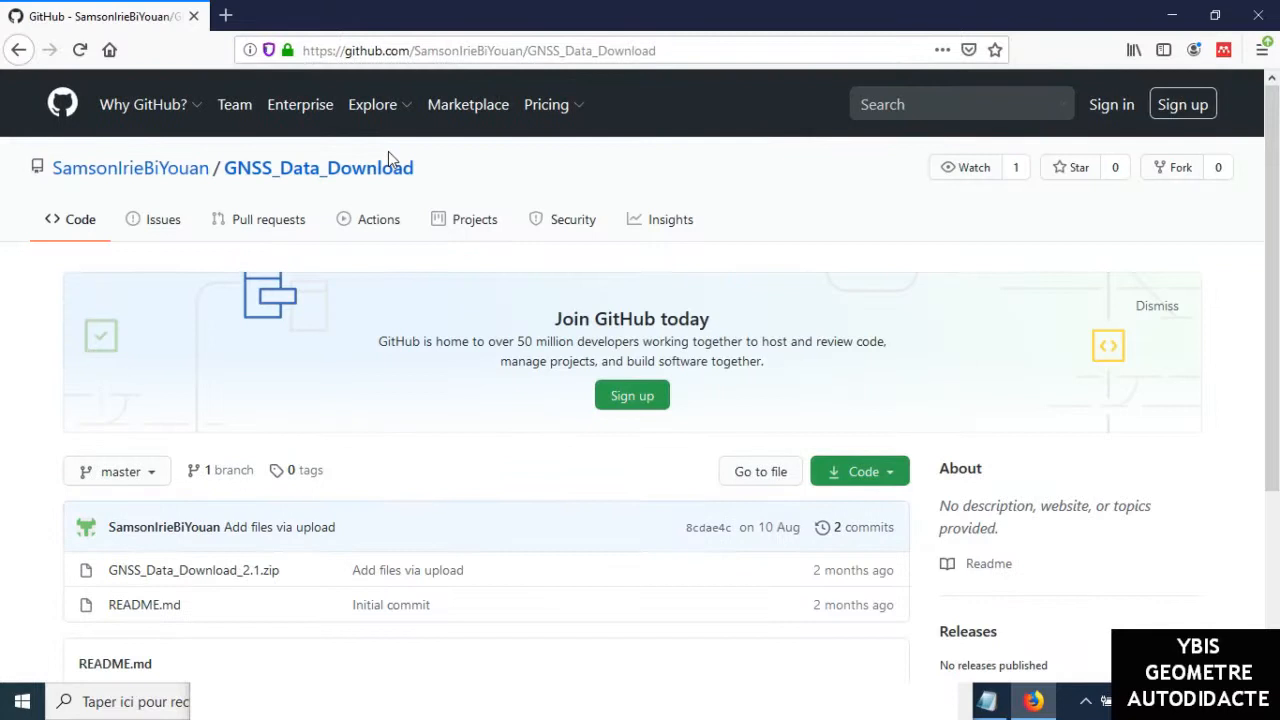
Request the download of the GNSS_Data_Download repository as a ZIP archive
click(882, 473)
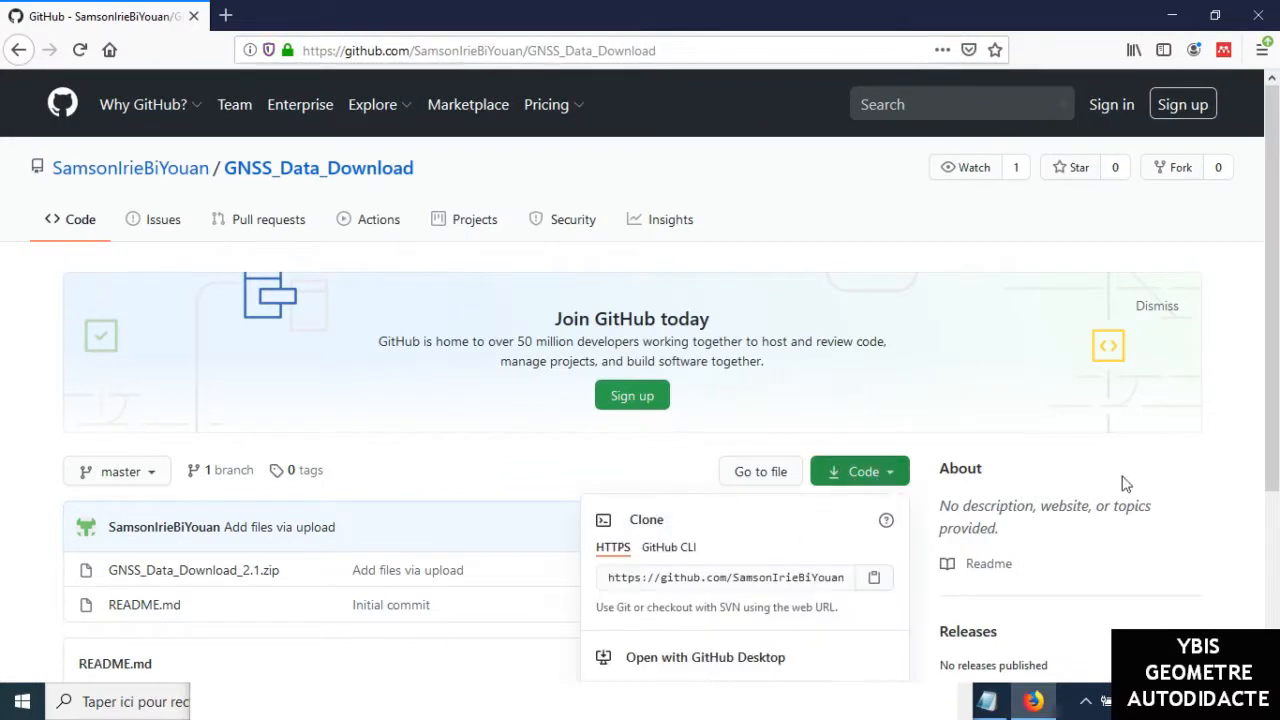
scroll(1210, 467, down, 2)
scroll(1205, 470, down, 2)
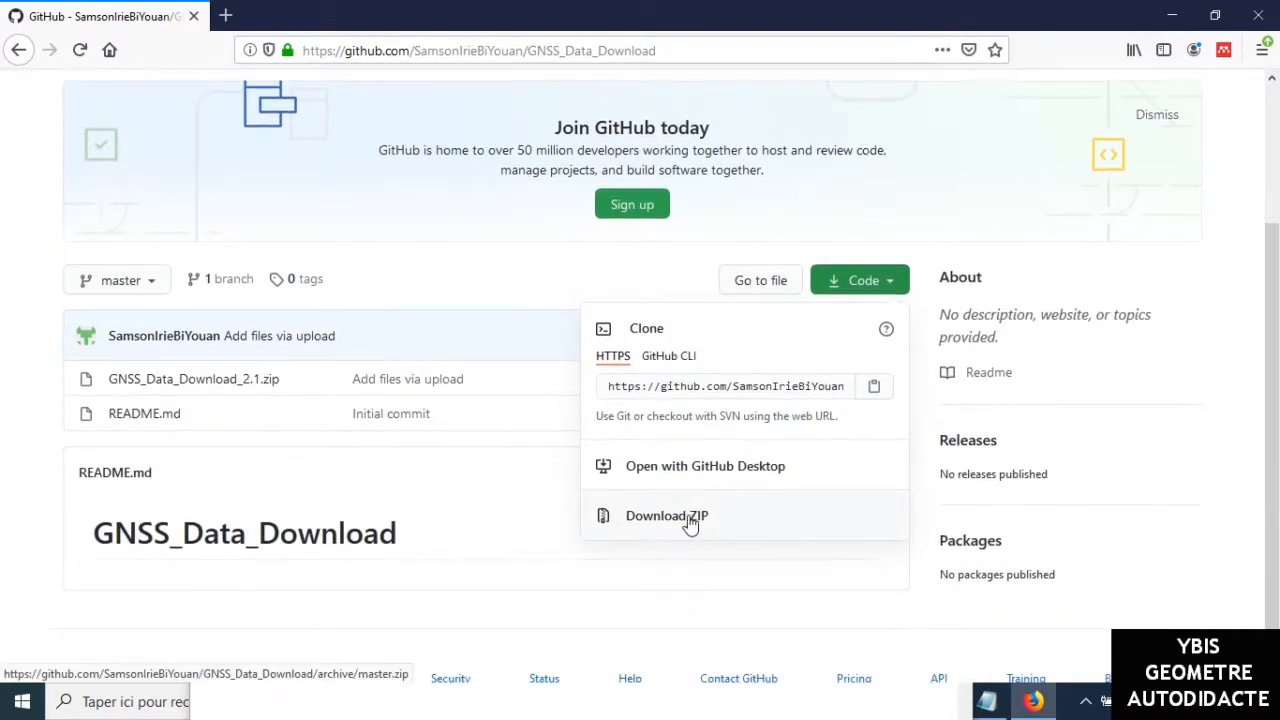
click(690, 520)
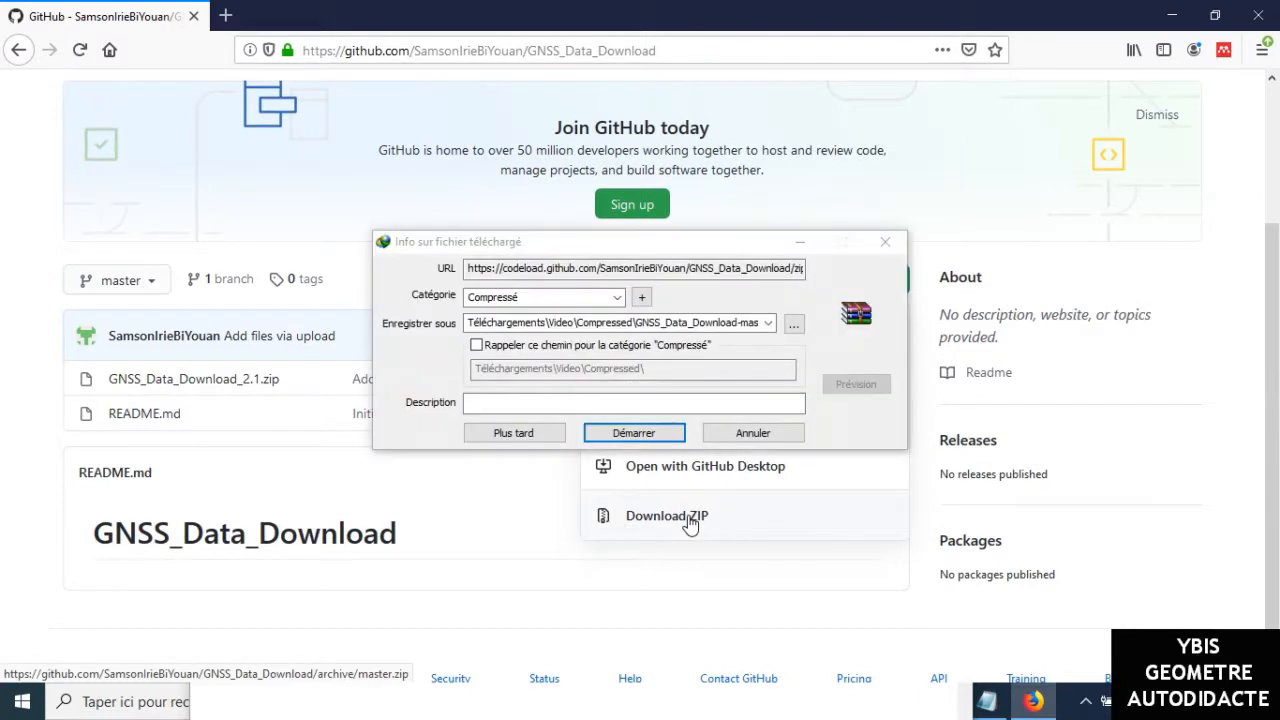
Set the save location of GNSS_Data_Download-master to the desktop (Bureau) and start the download
click(793, 326)
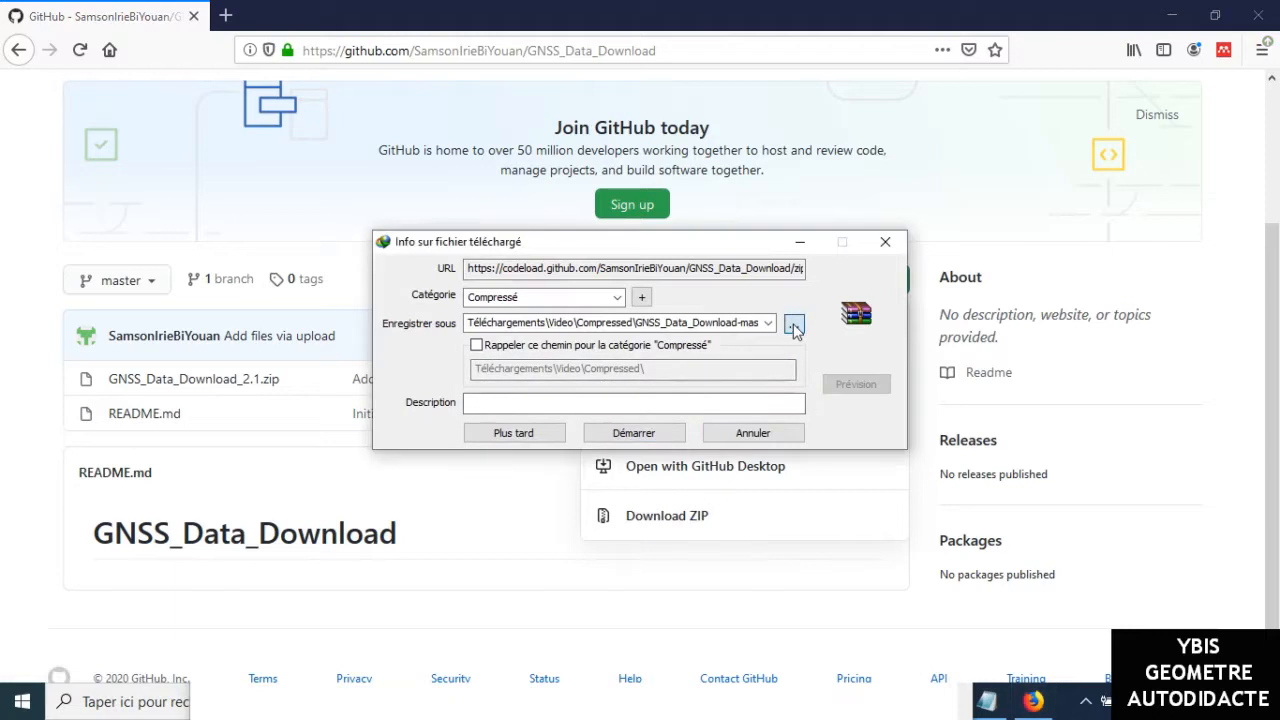
click(796, 330)
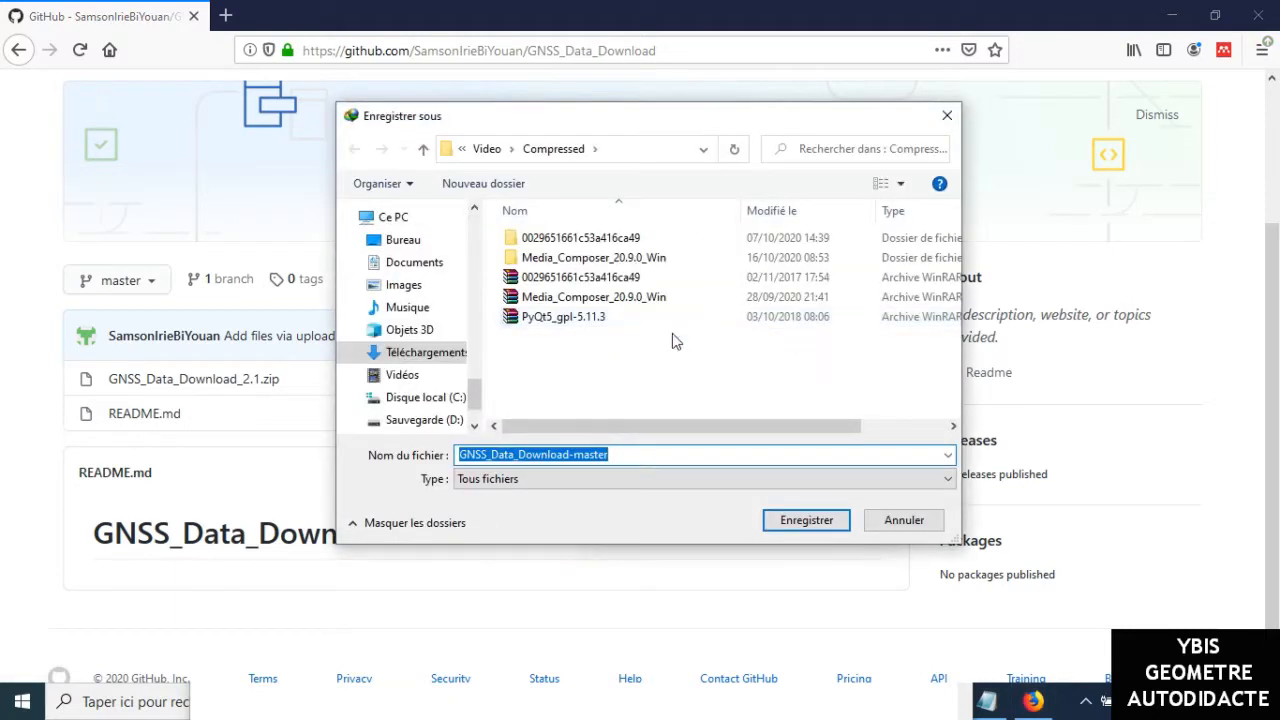
click(410, 243)
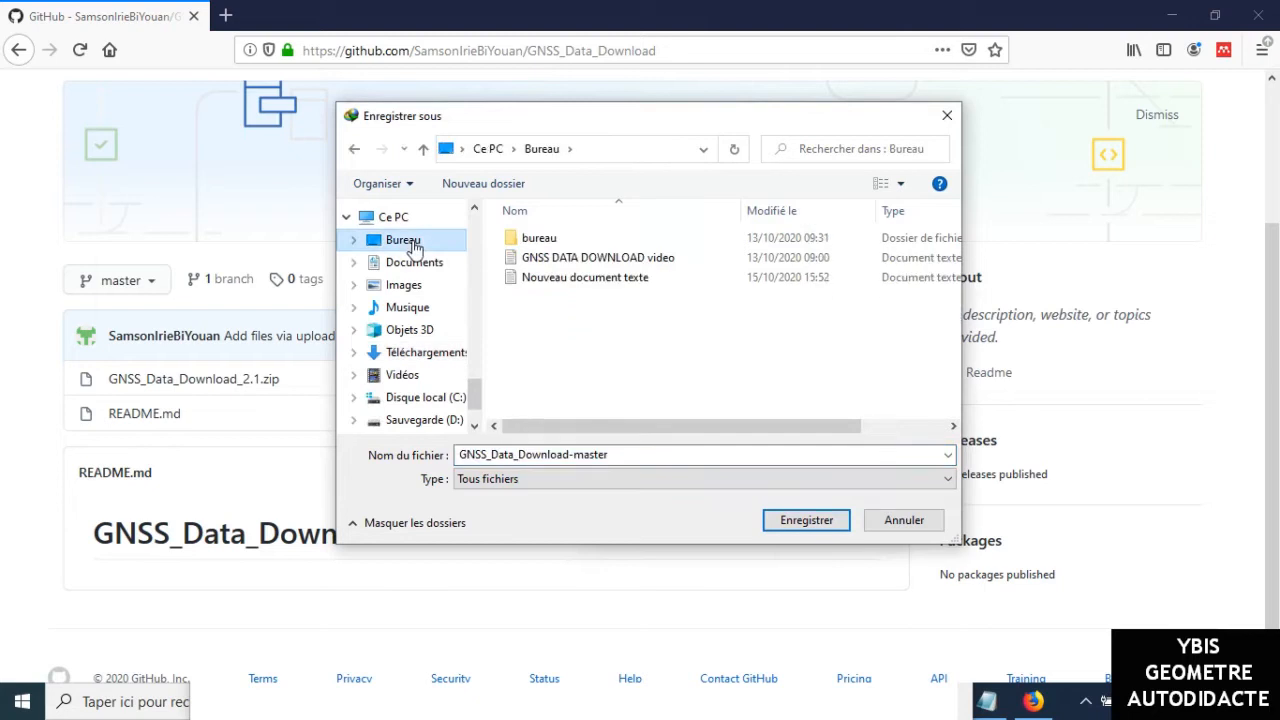
click(806, 521)
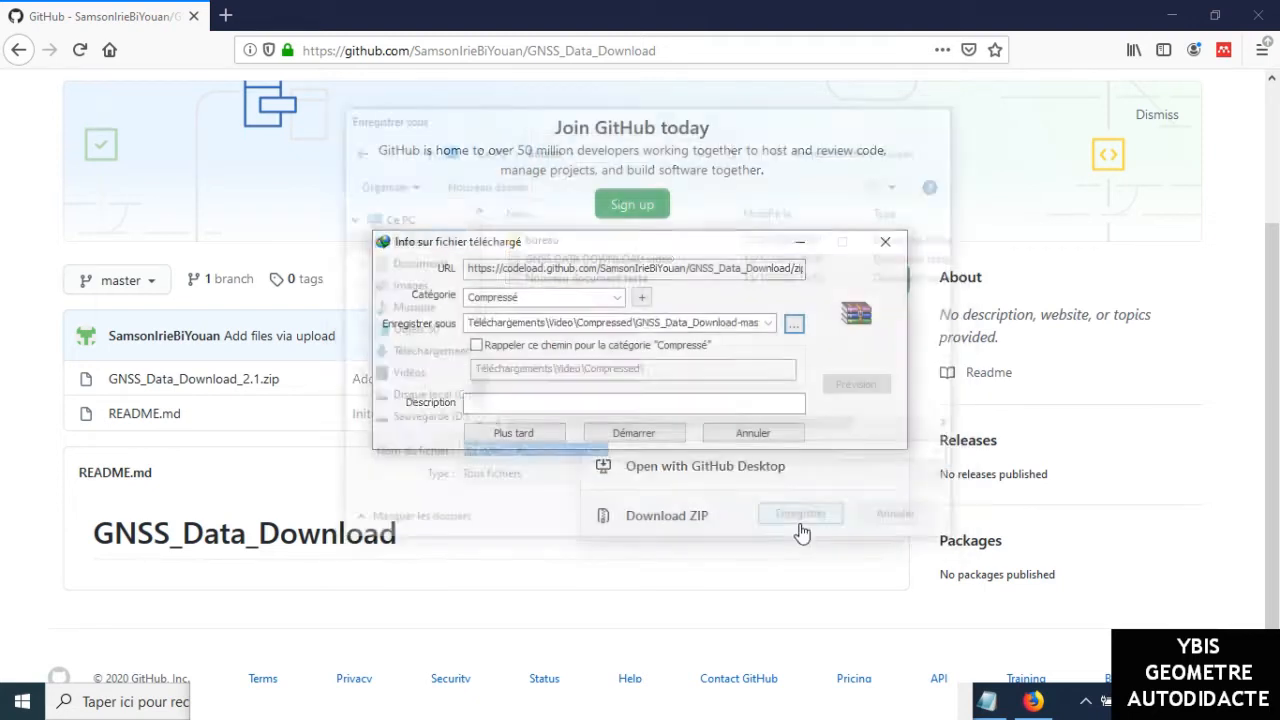
click(612, 432)
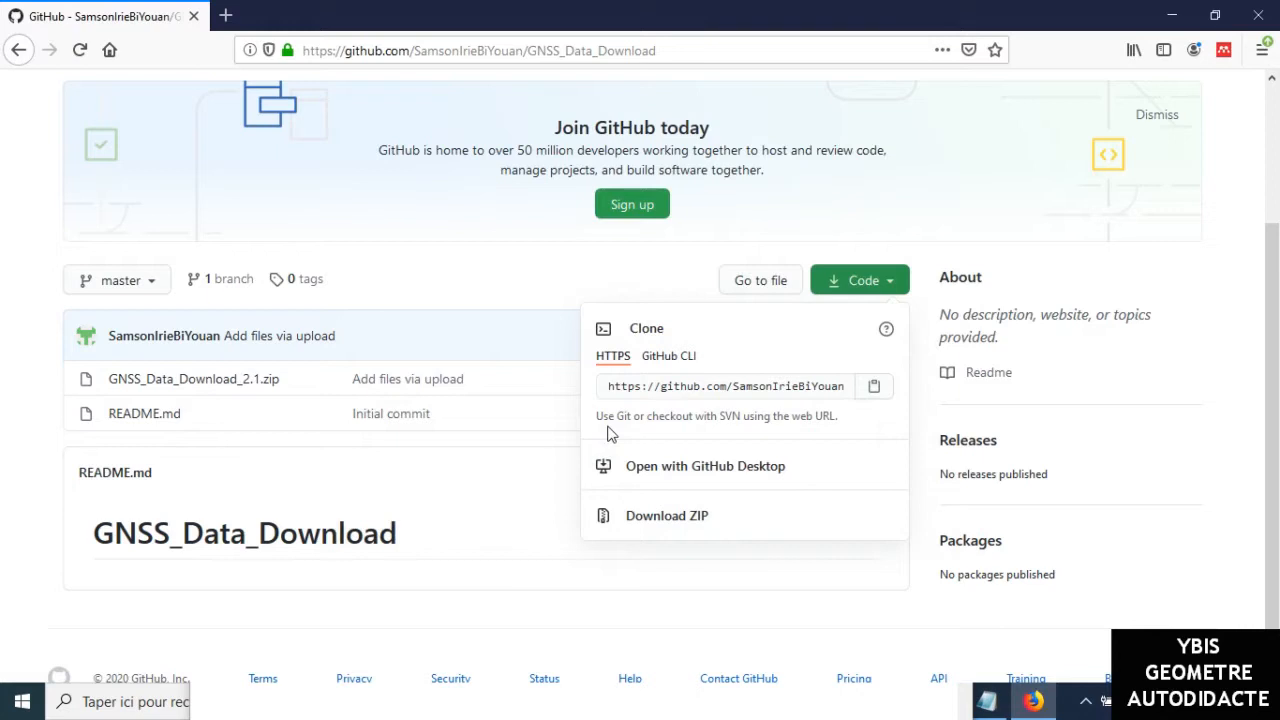
Minimize the browser and text file to reach the desktop, and check the archive's download in Internet Download Manager
click(1171, 15)
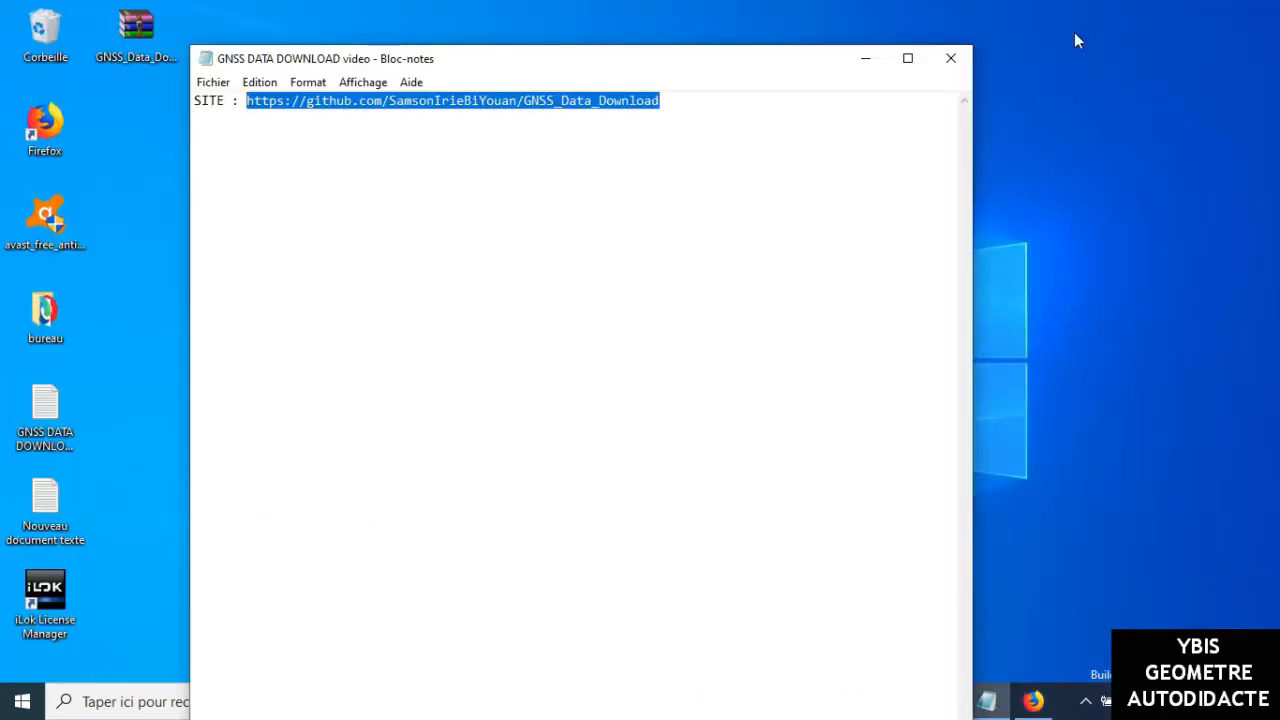
click(857, 62)
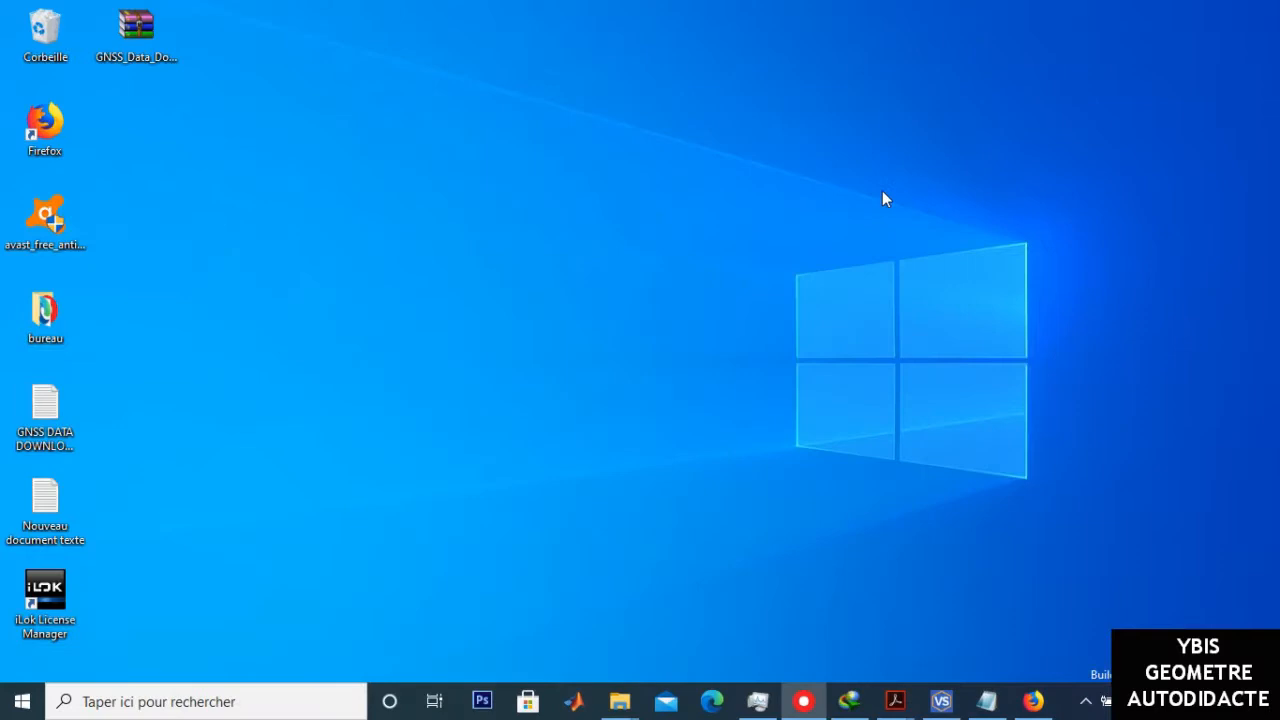
click(136, 35)
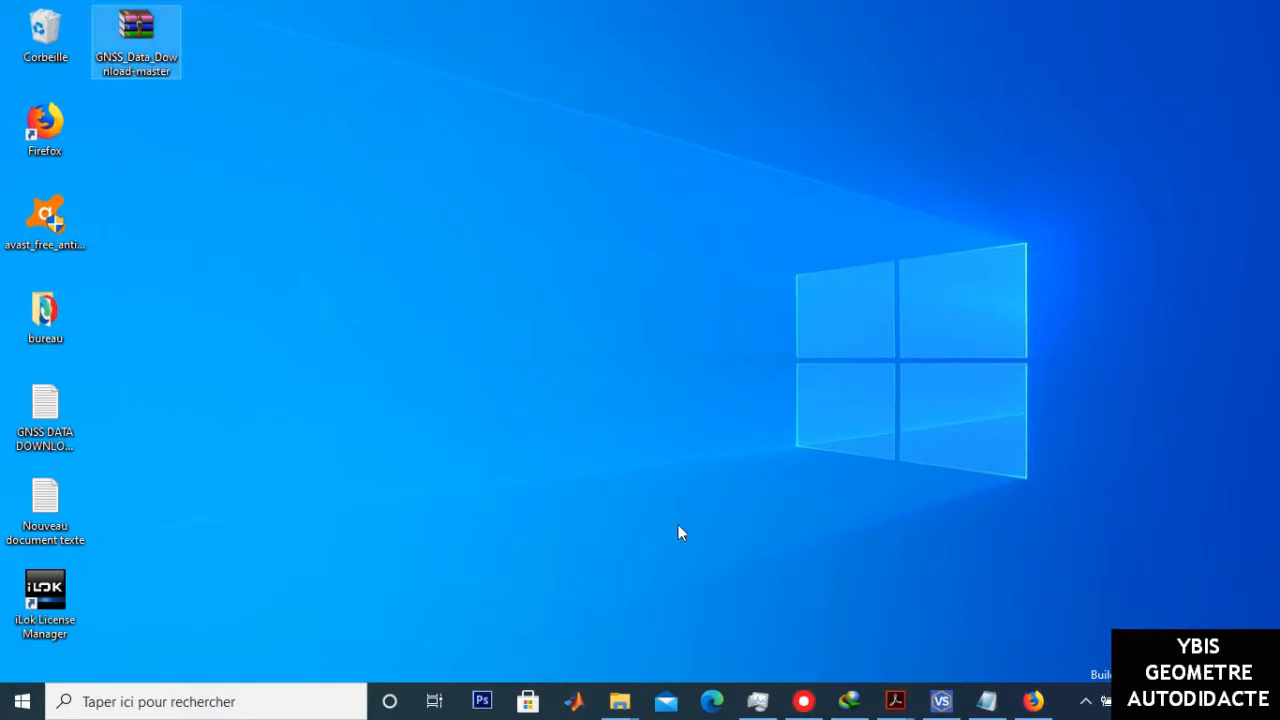
click(848, 701)
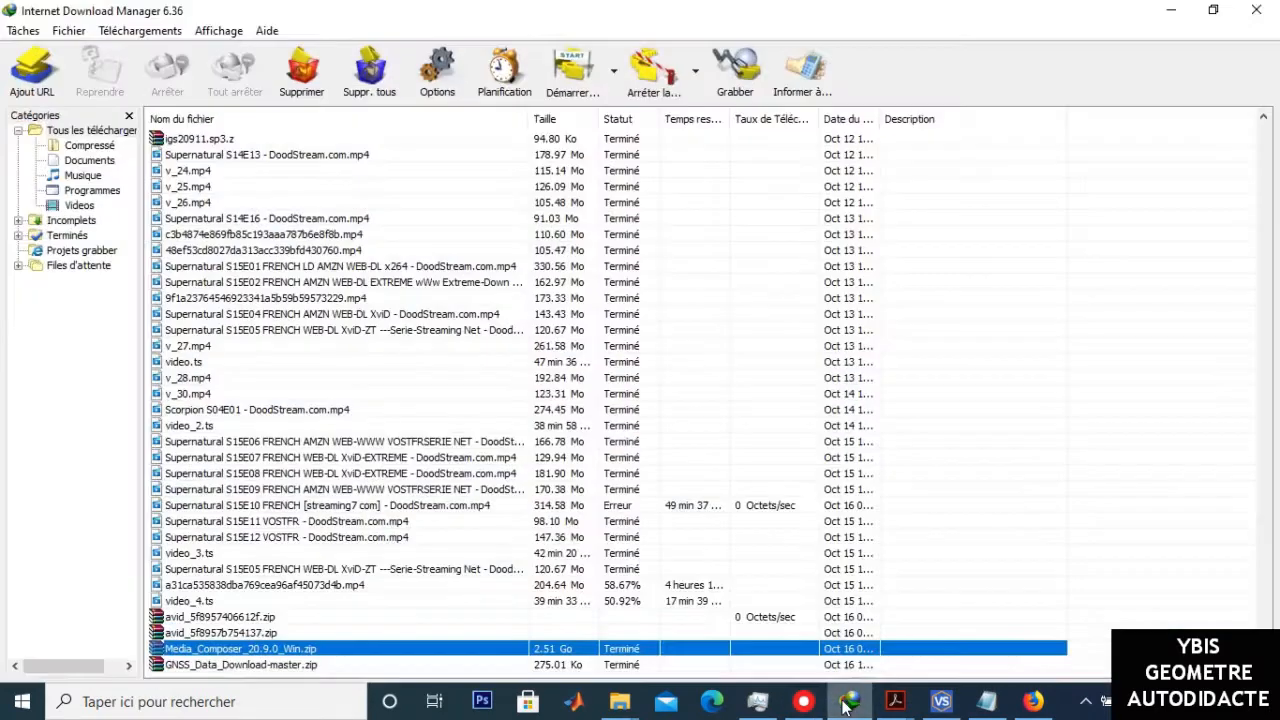
click(847, 701)
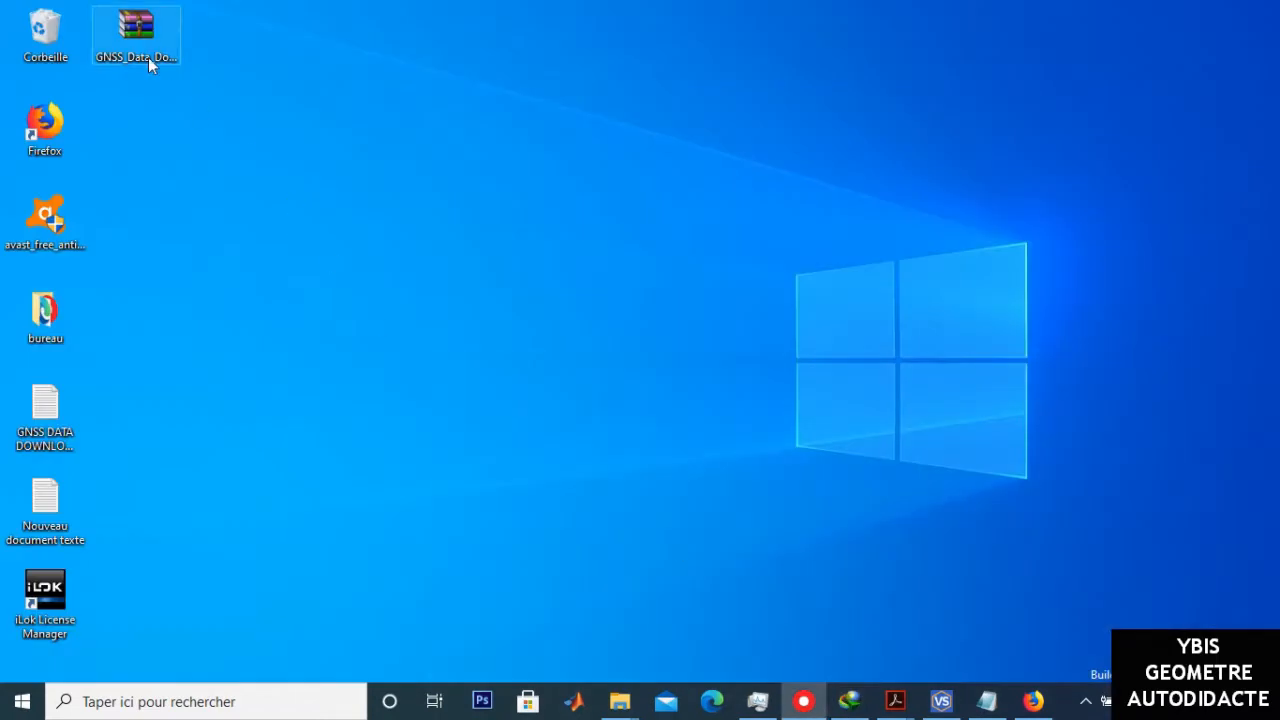
Extract the GNSS_Data_Download-master archive on the desktop into a folder of the same name
click(138, 55)
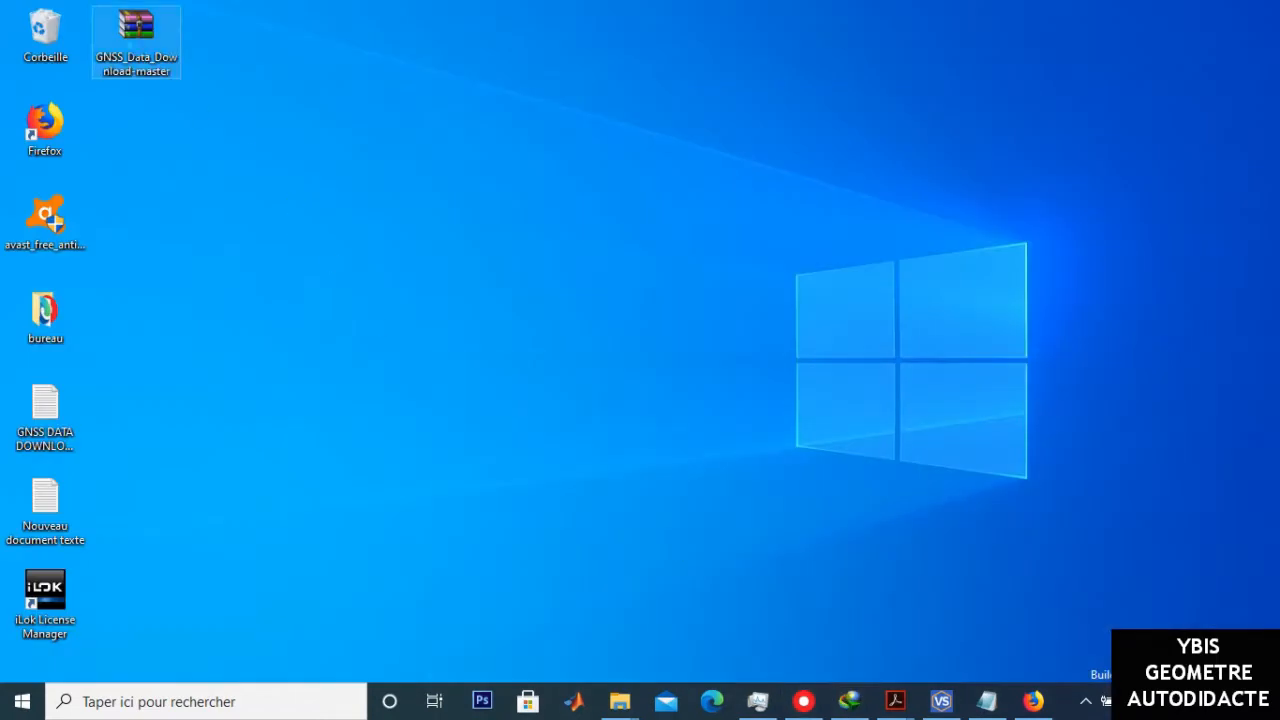
right_click(139, 55)
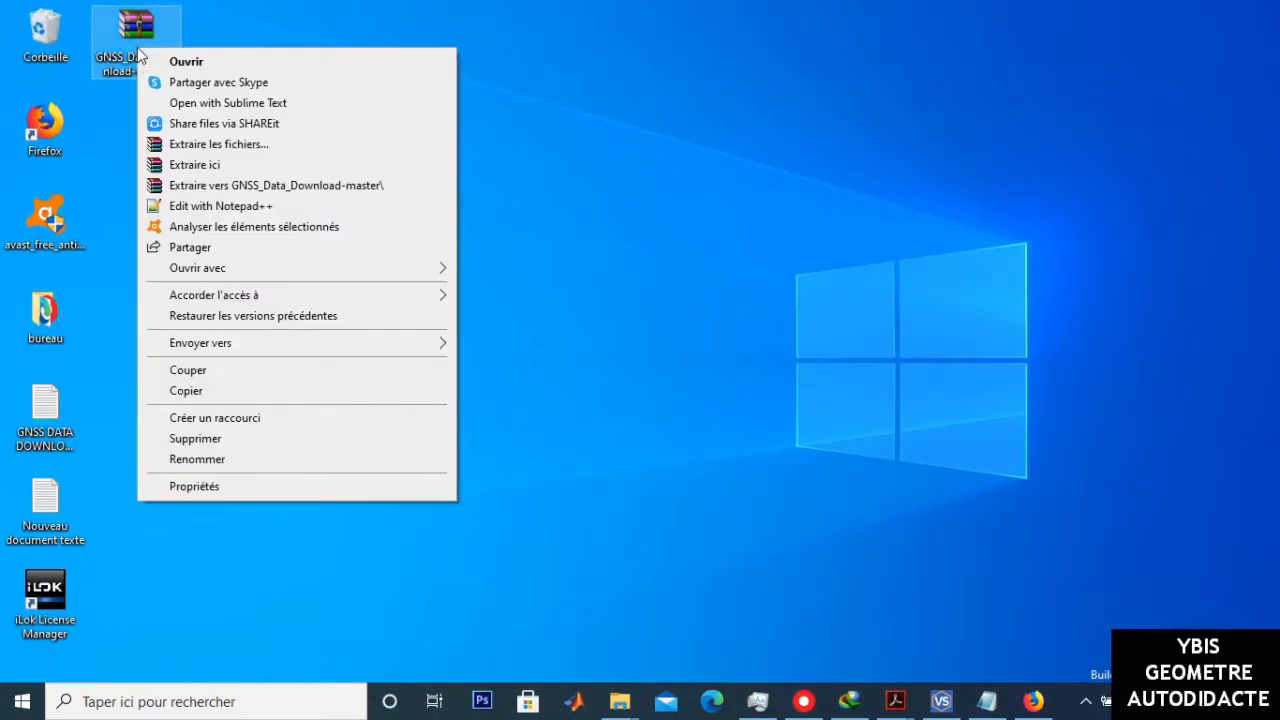
click(238, 186)
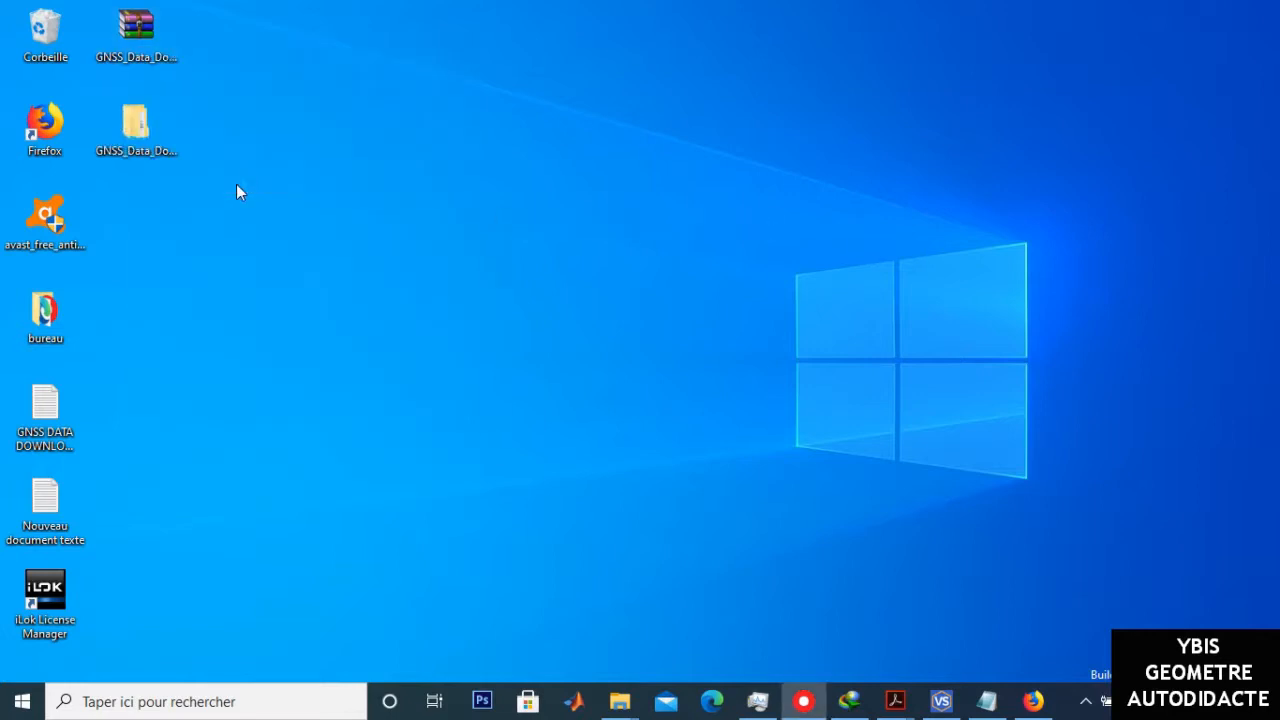
Open the nested GNSS_Data_Download-master folder and extract the GNSS_Data_Download_2.1 archive into its own folder
double_click(141, 138)
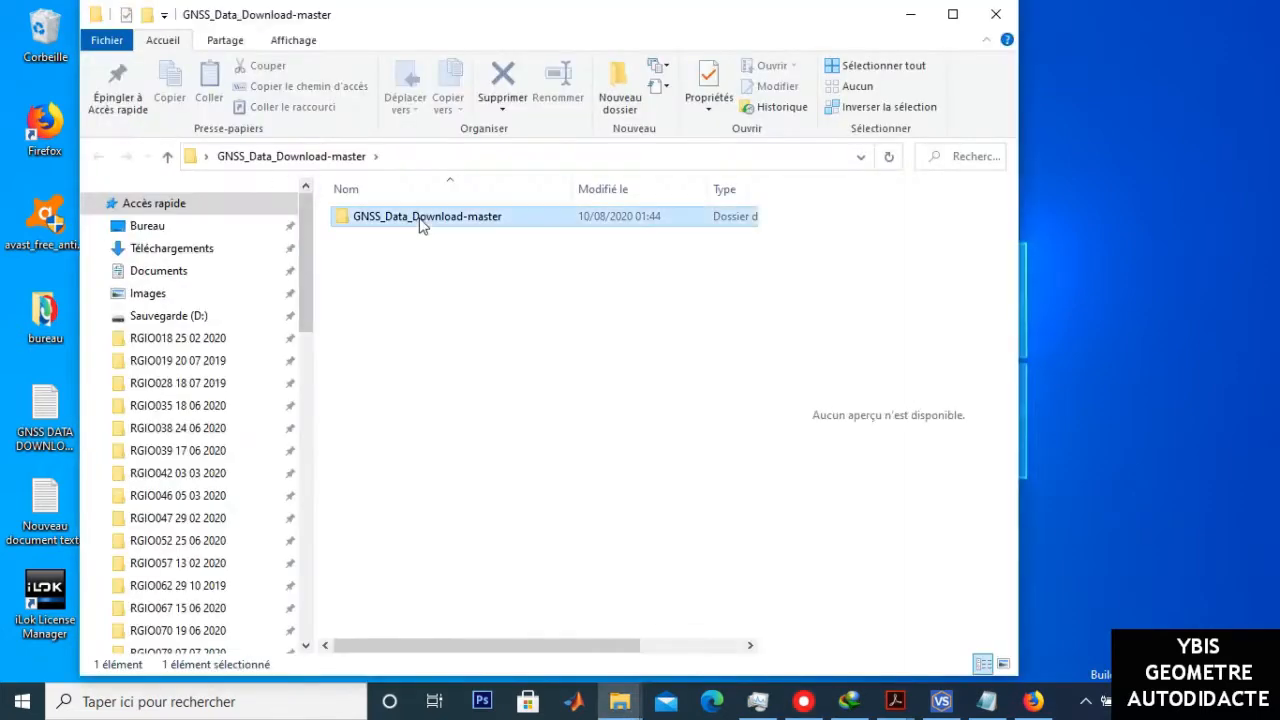
double_click(423, 220)
click(421, 224)
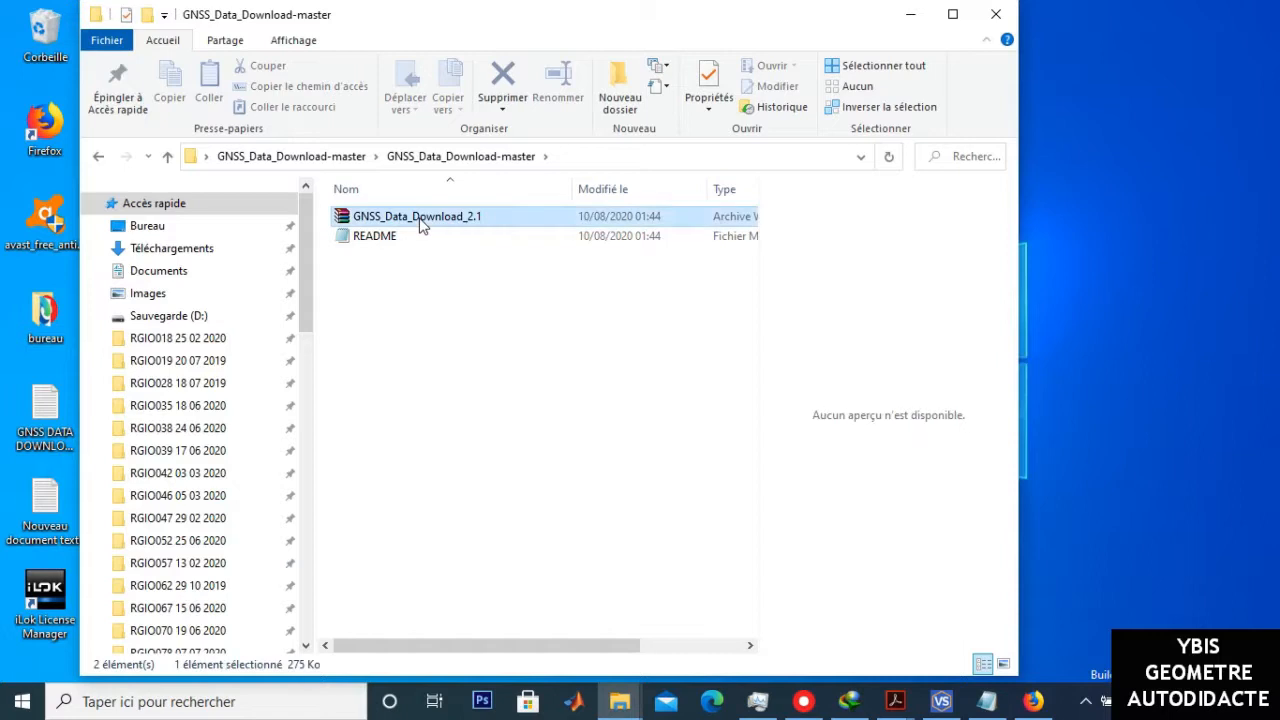
right_click(421, 224)
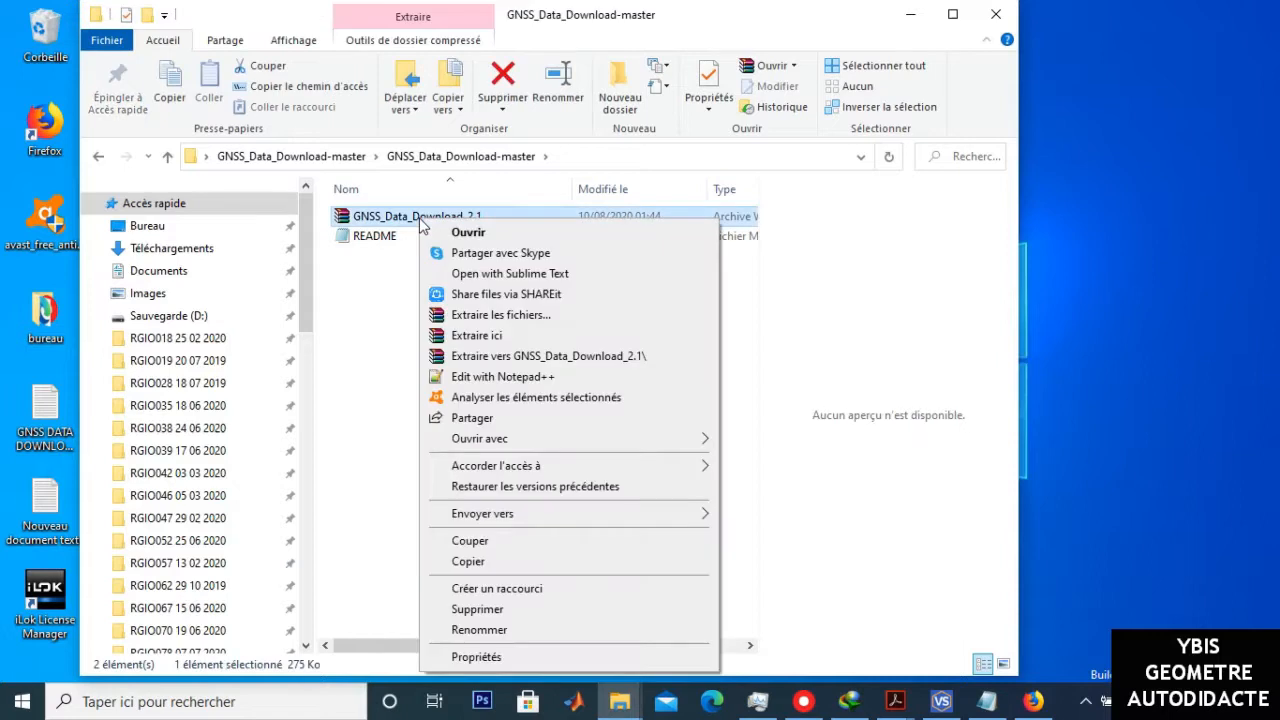
click(497, 357)
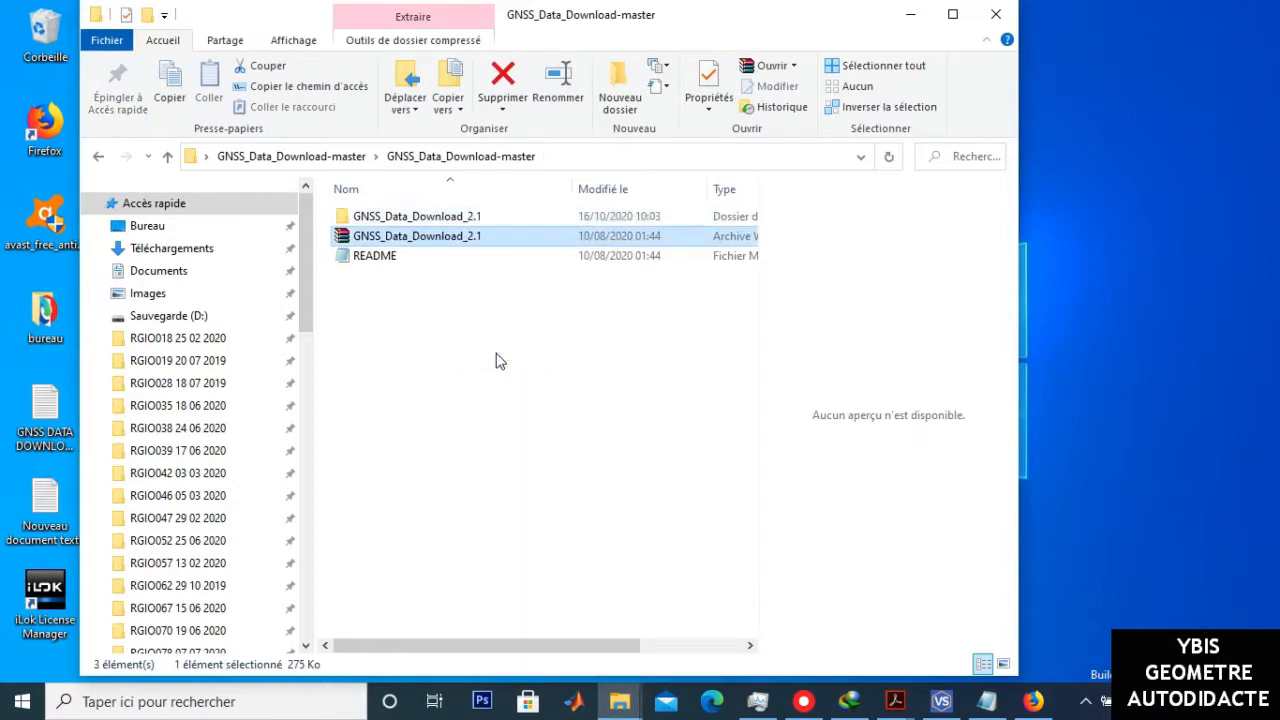
Run setup from the inner GNSS_Data_Download_2.1 folder and dismiss the Internet Download Manager warning and registration form
double_click(446, 220)
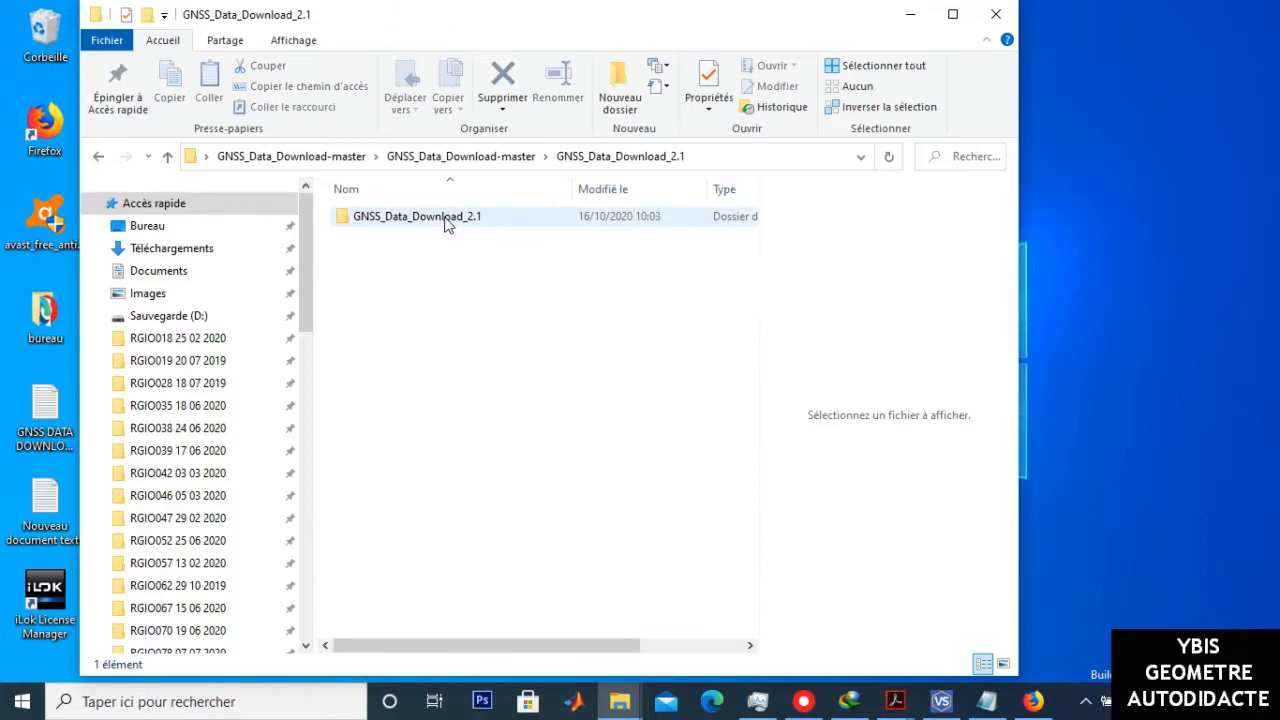
double_click(446, 219)
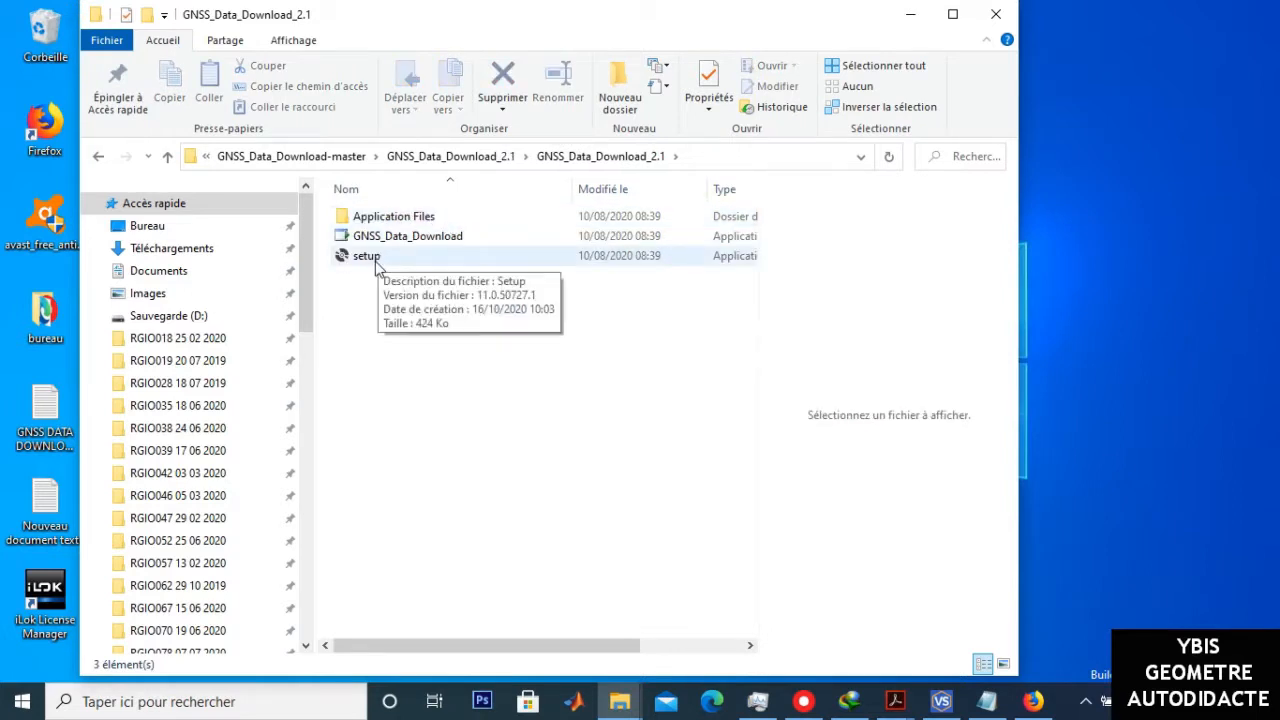
click(379, 266)
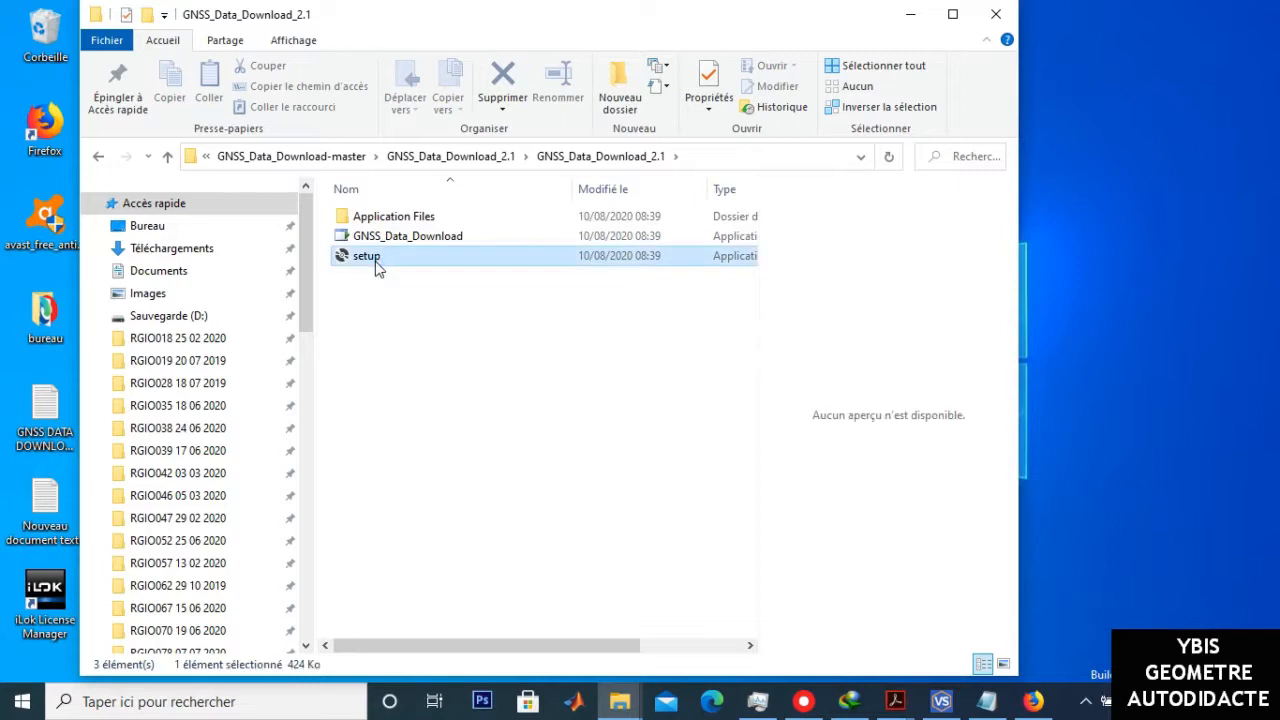
double_click(378, 266)
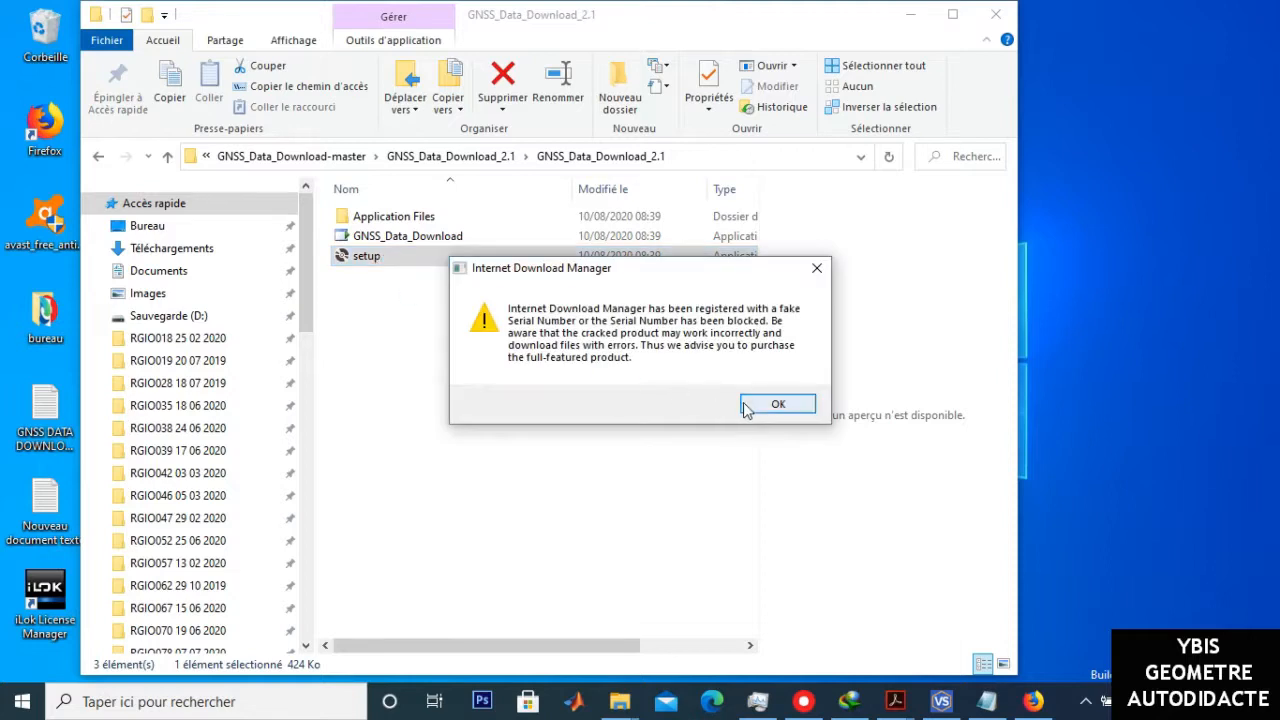
click(776, 404)
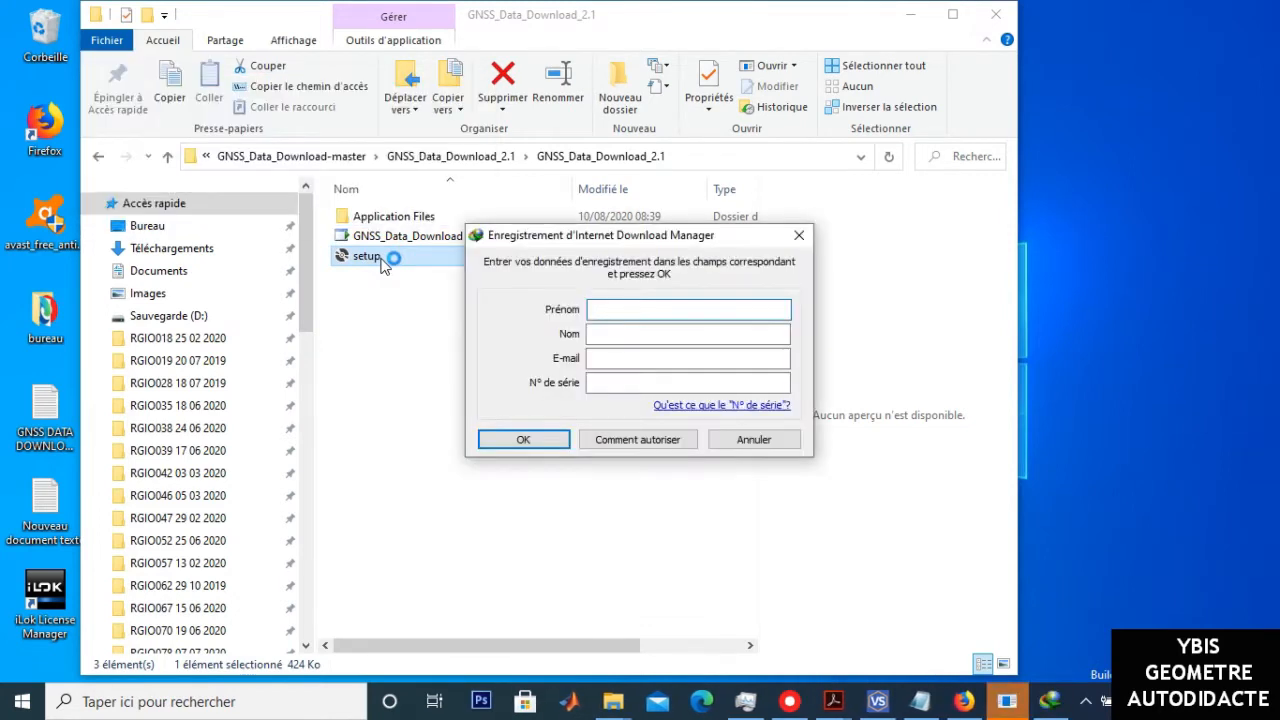
click(750, 442)
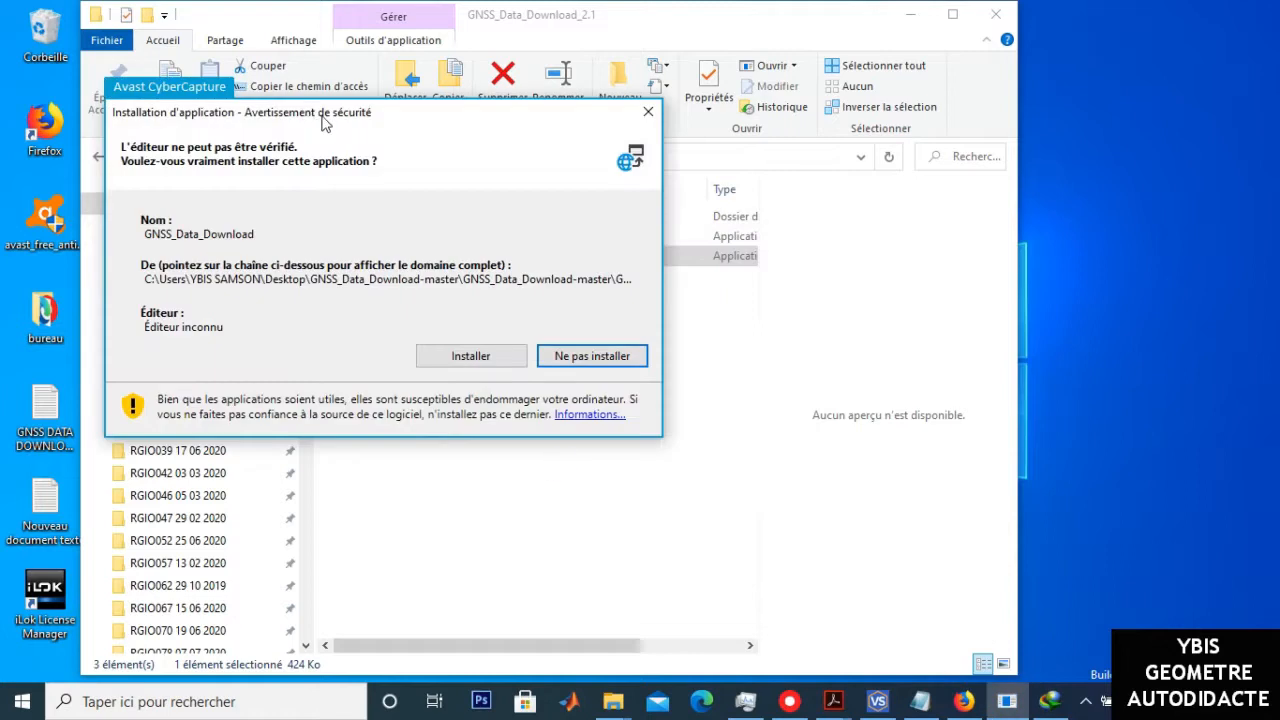
Install GNSS_Data_Download despite the unknown-publisher security warnings and dismiss the Avast scan notice
drag(309, 120, 465, 138)
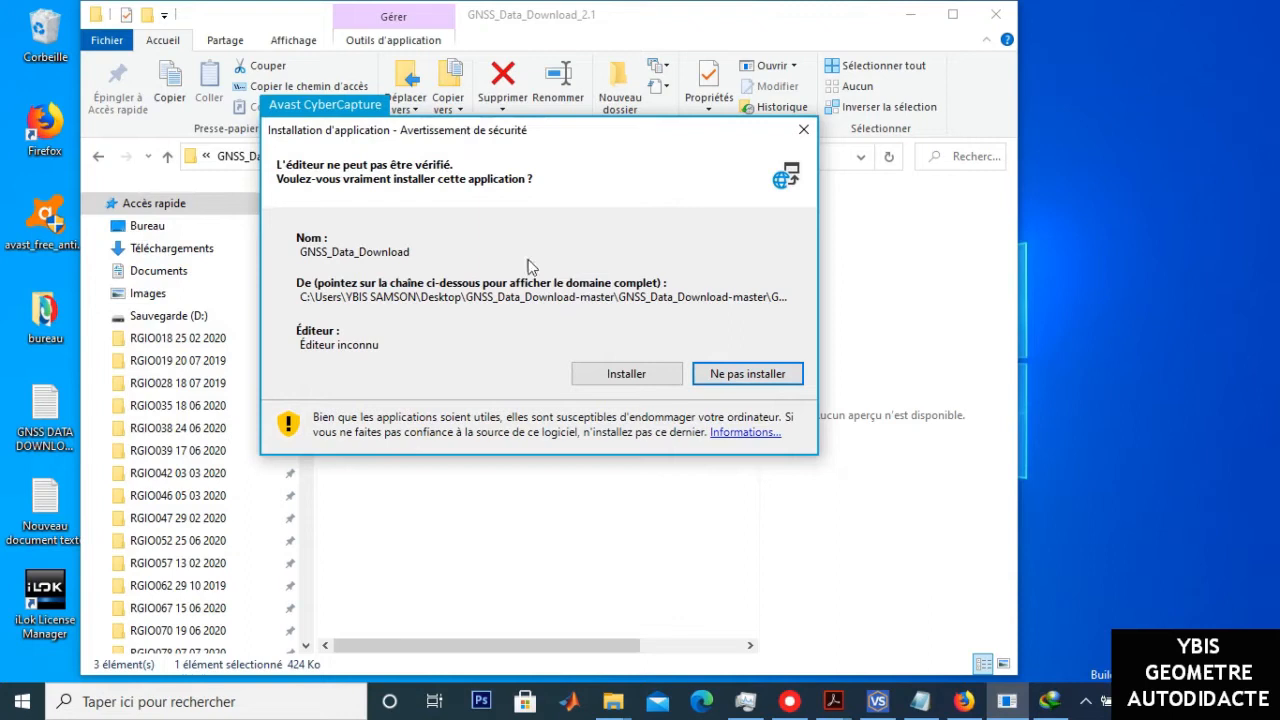
drag(470, 136, 591, 137)
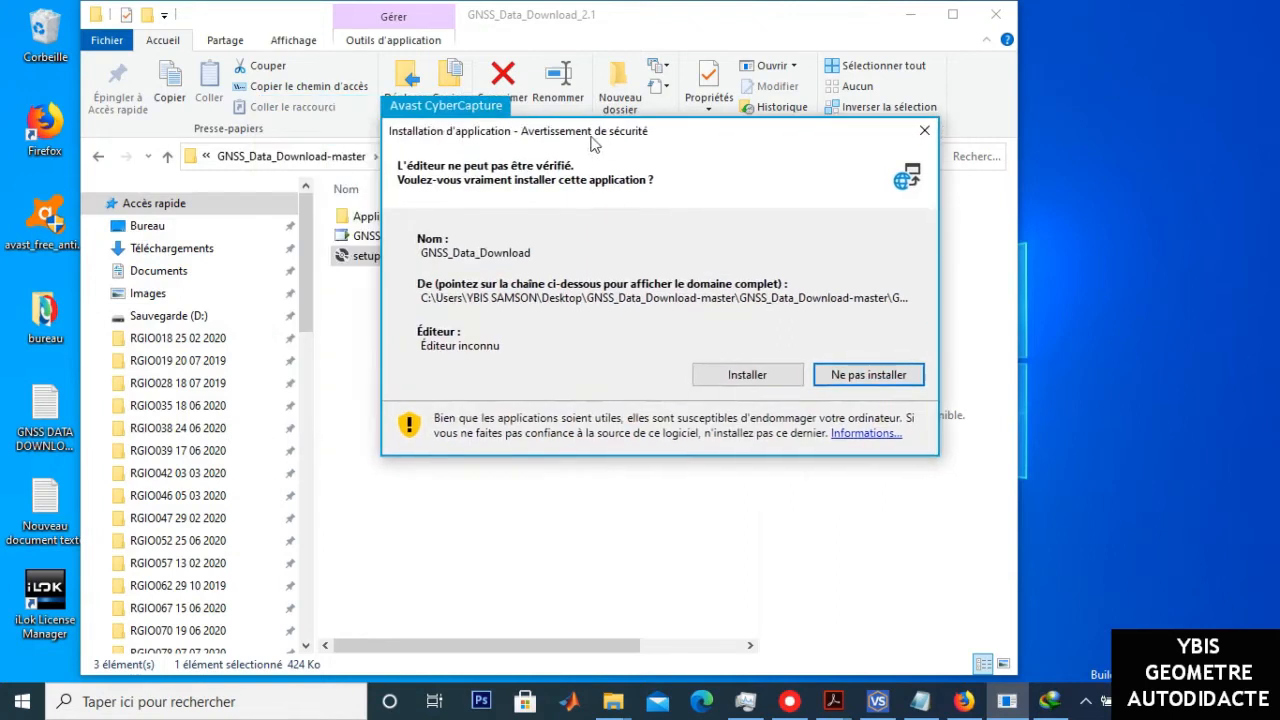
click(731, 376)
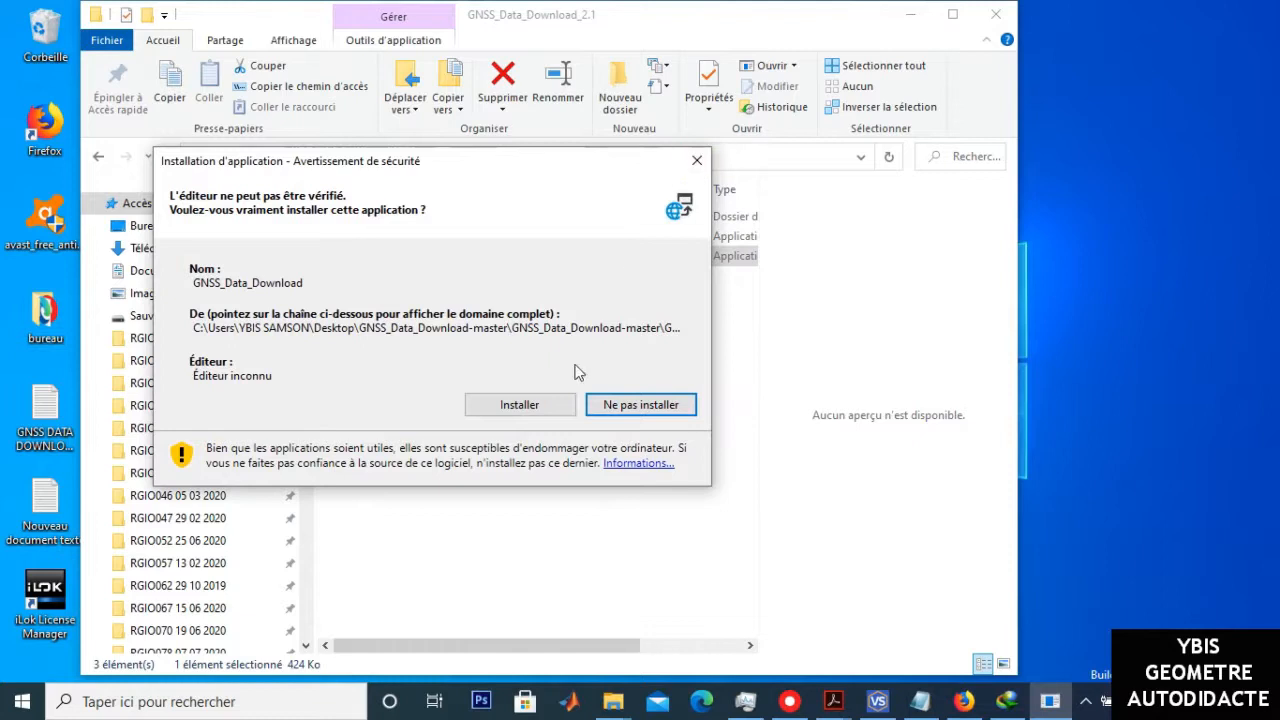
click(518, 405)
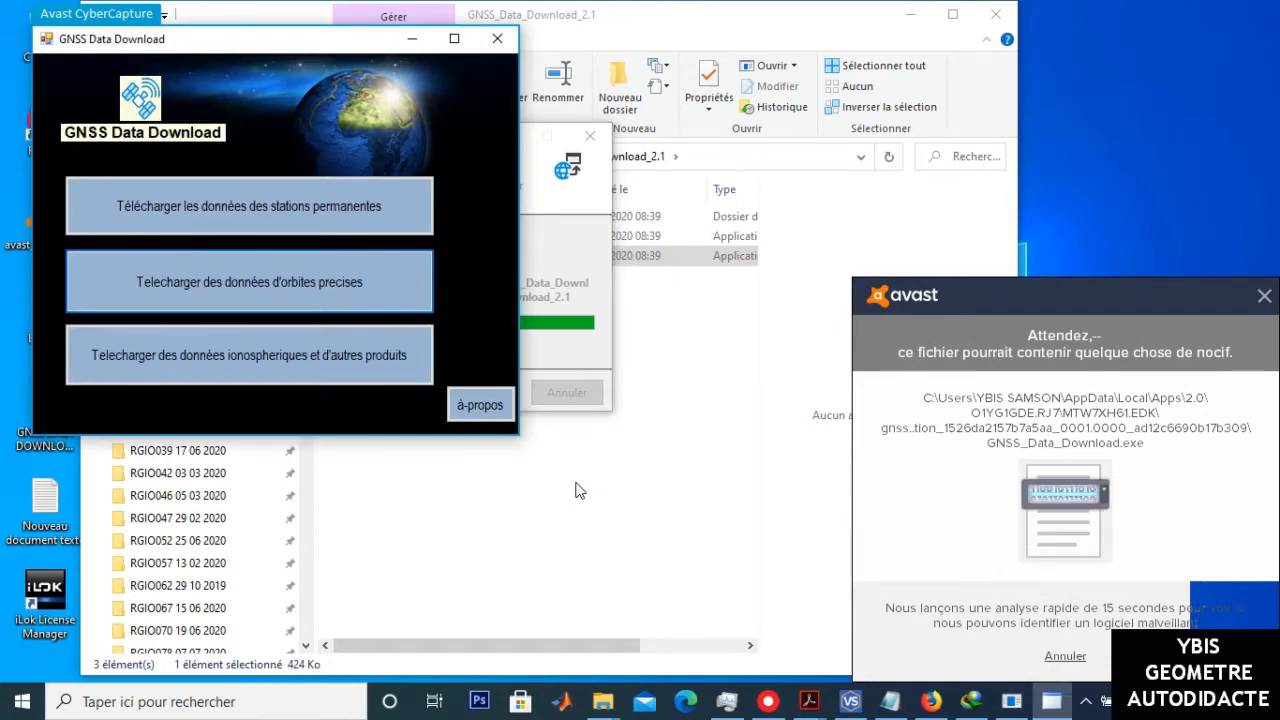
click(1264, 296)
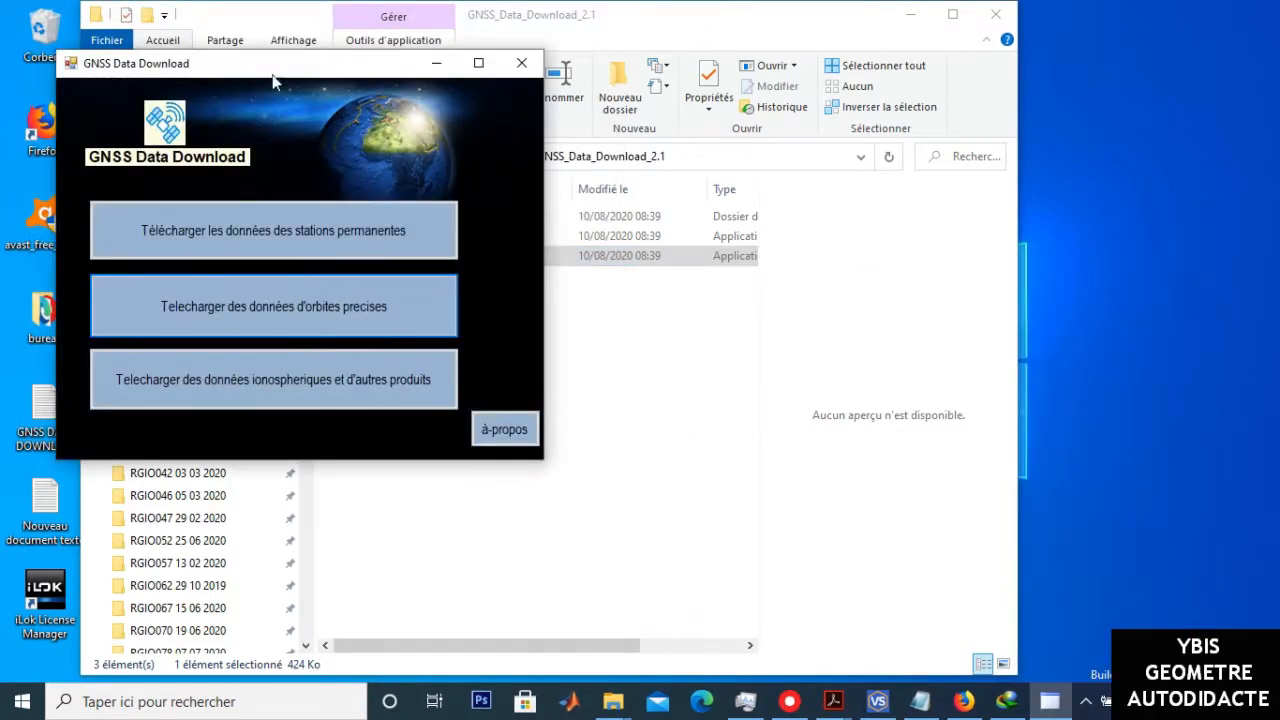
Open the permanent station data download form and choose YKRO as the station acronym
drag(248, 71, 520, 100)
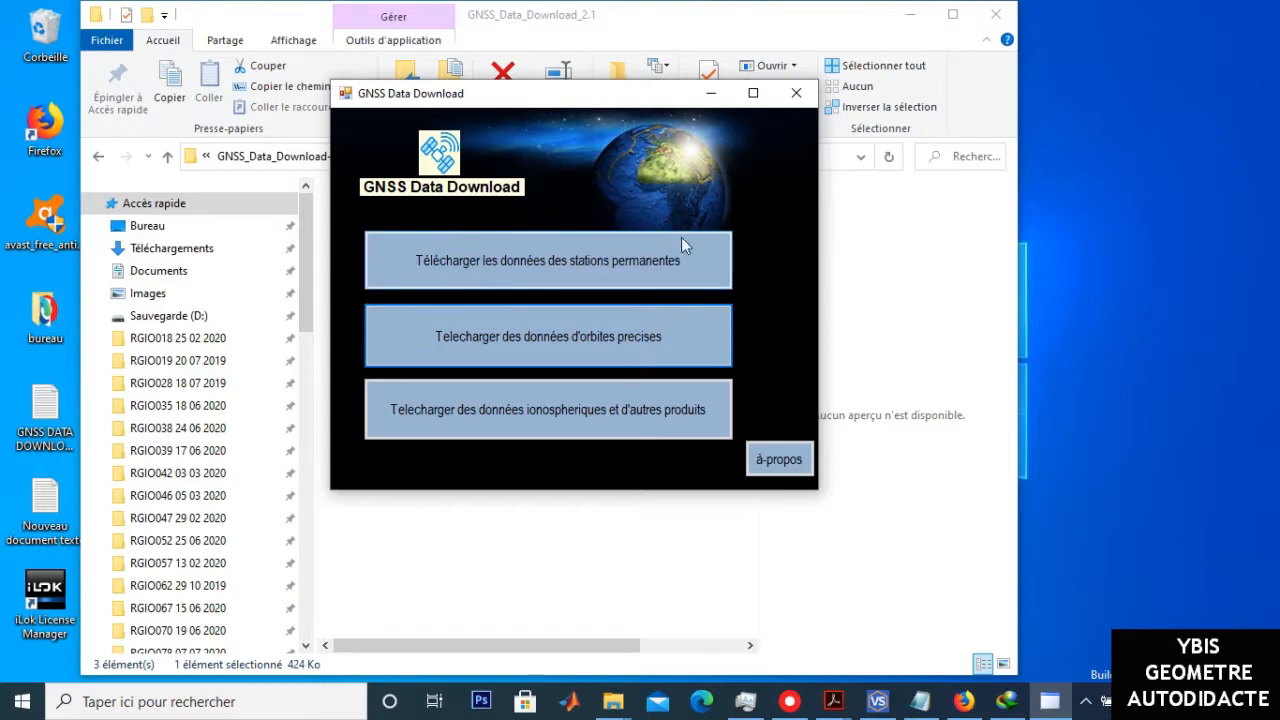
click(533, 271)
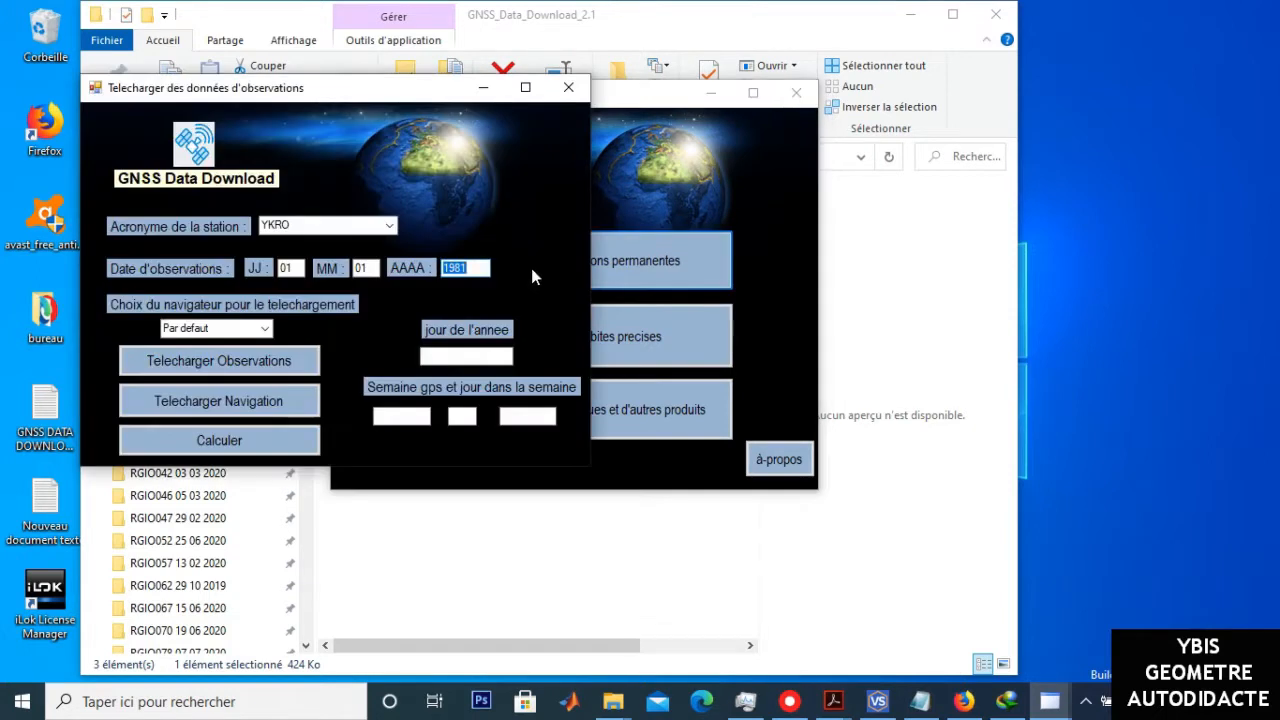
drag(330, 96, 587, 125)
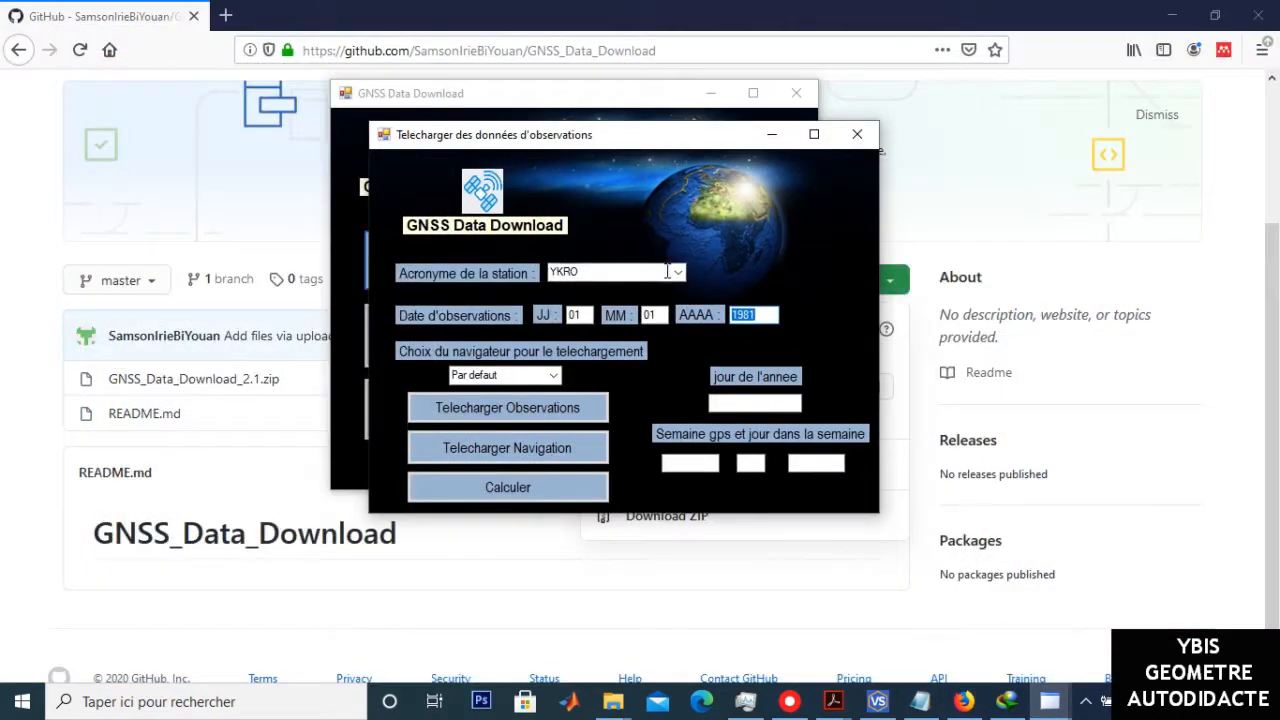
click(679, 273)
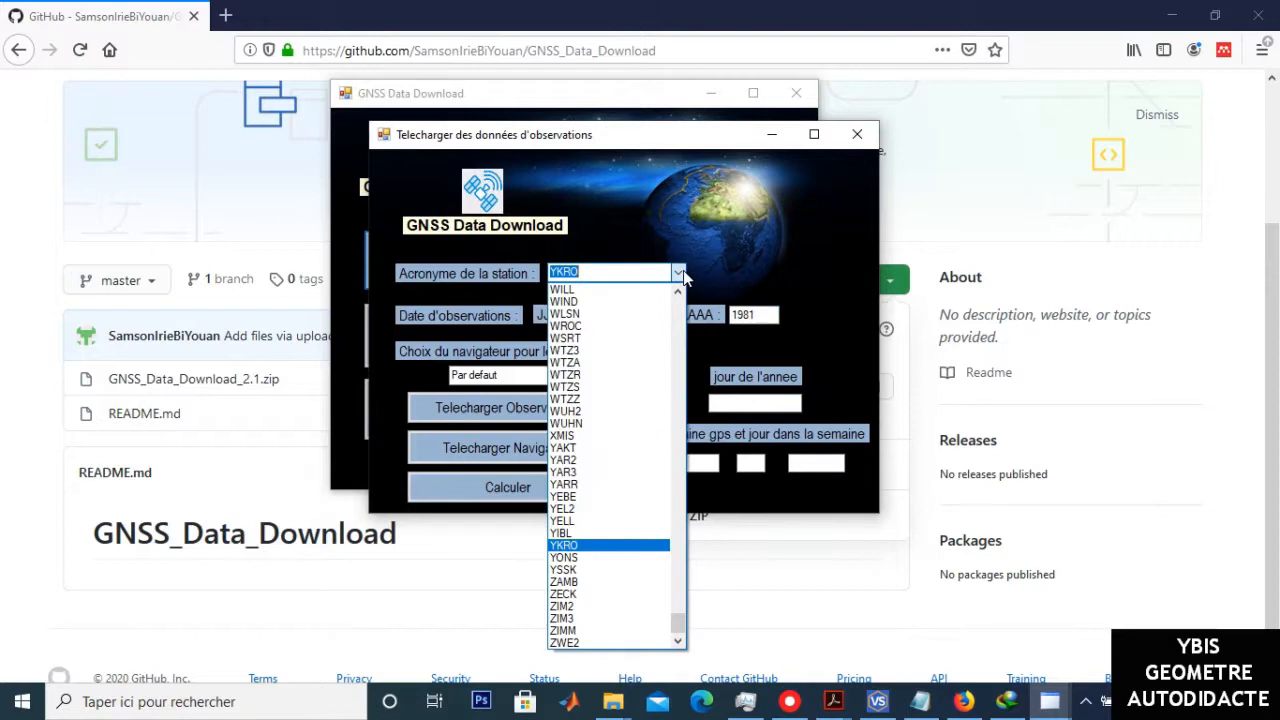
click(601, 546)
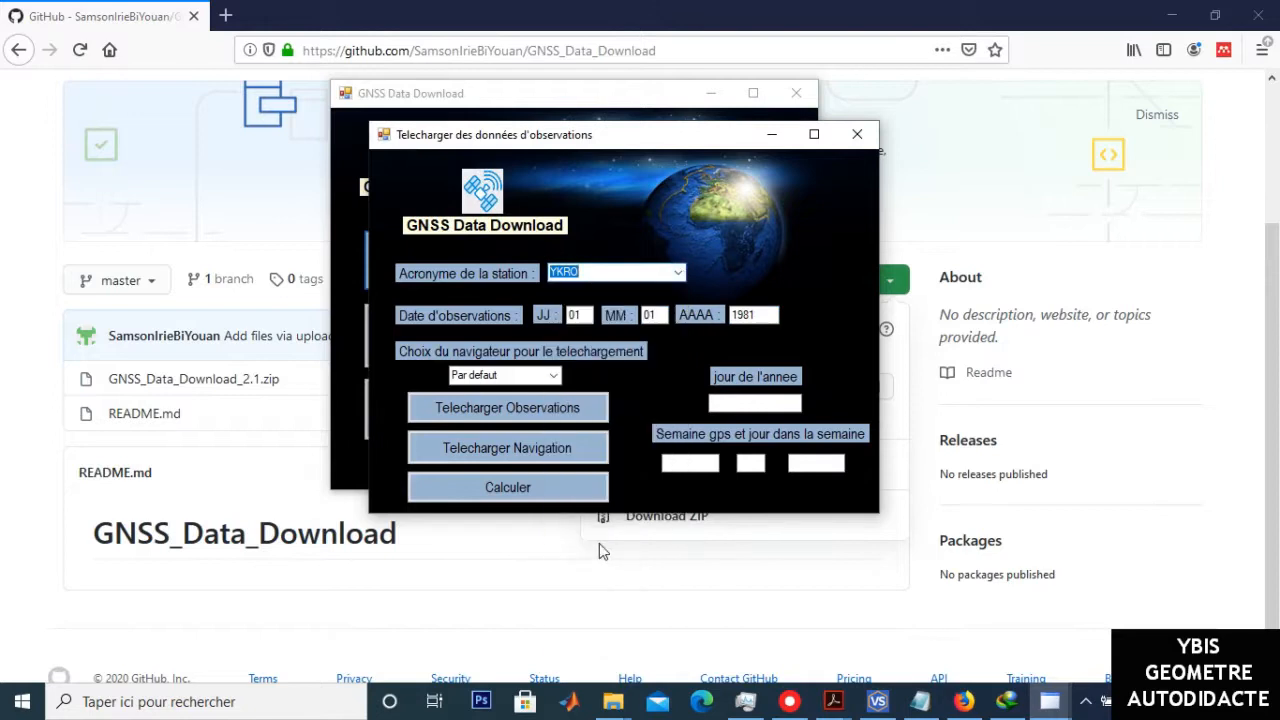
Set the observation date to day 03, month 10, year 2020
click(581, 317)
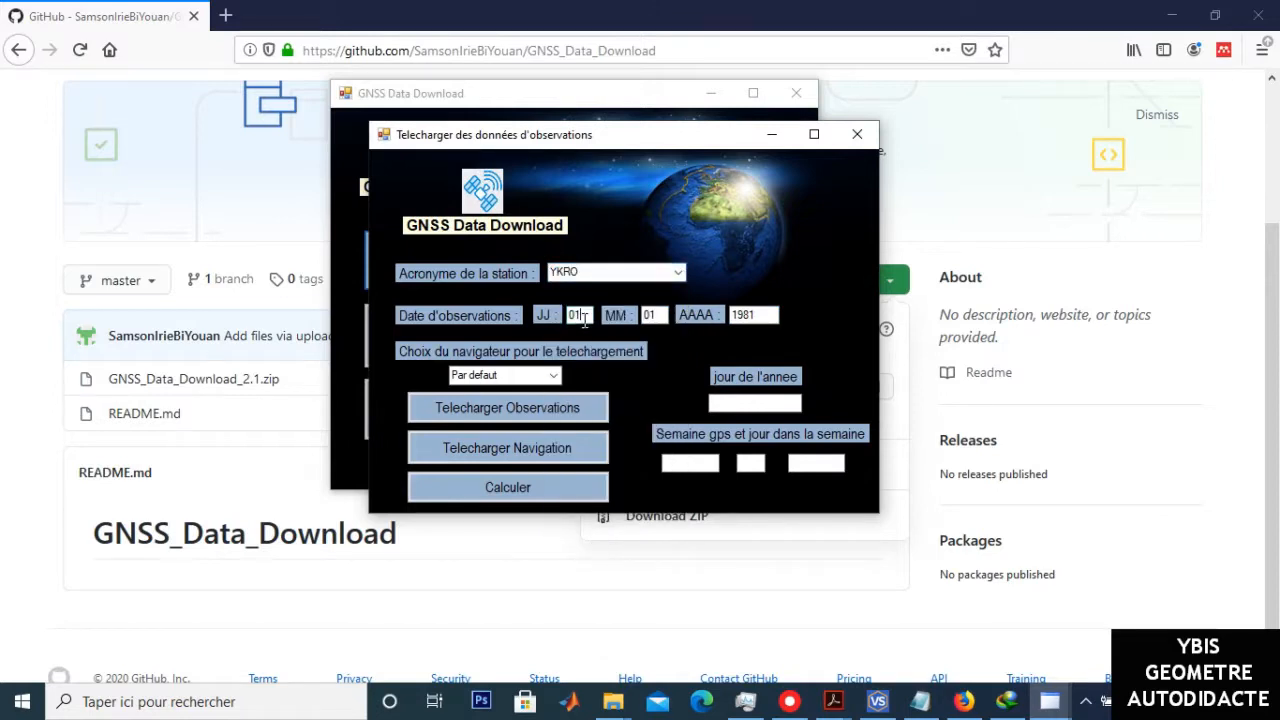
key(BackSpace)
text(3)
click(658, 314)
double_click(769, 314)
text(2020)
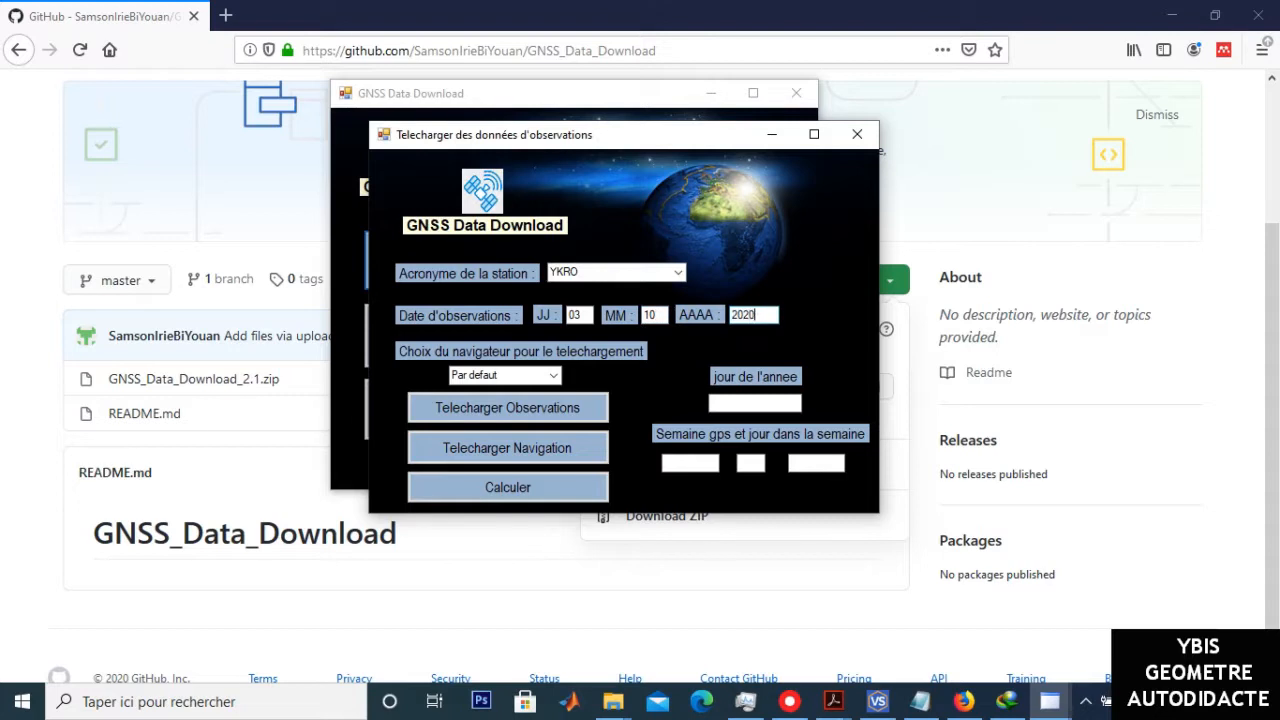
Choose Firefox as the download browser, request the observation data and continue through the Earthdata redirect to the application
click(553, 376)
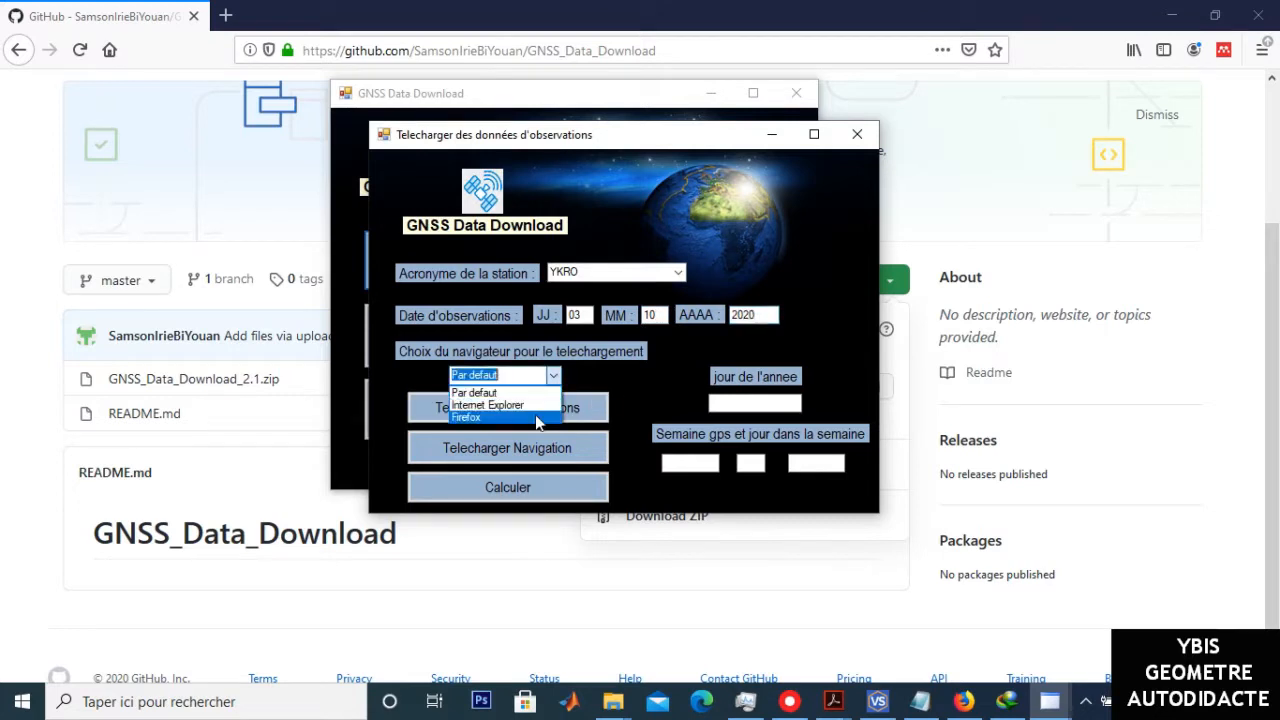
click(537, 418)
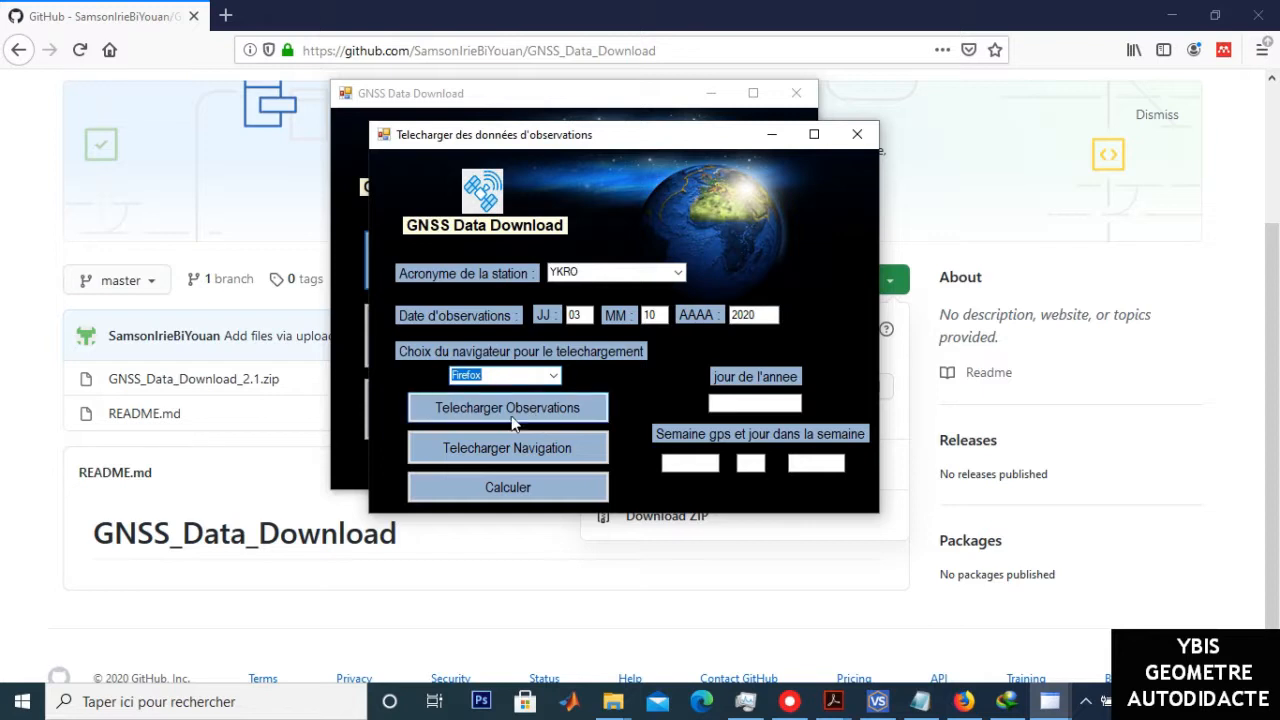
click(495, 408)
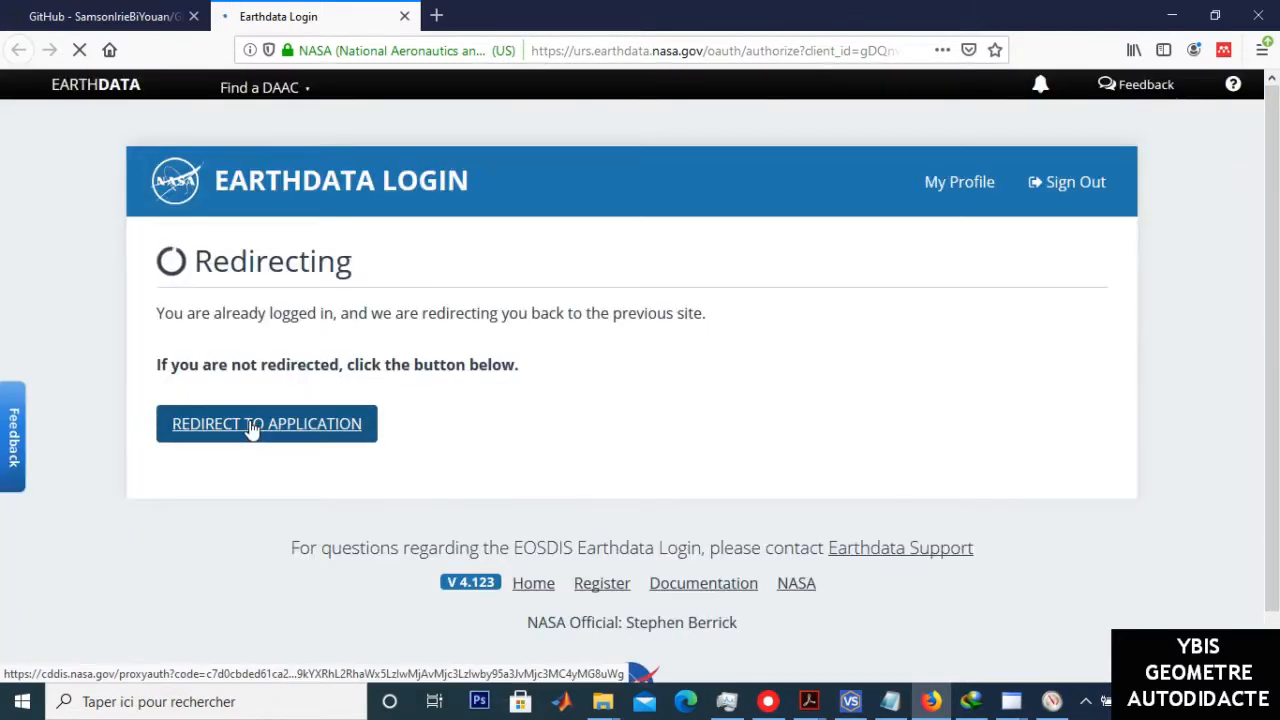
click(317, 424)
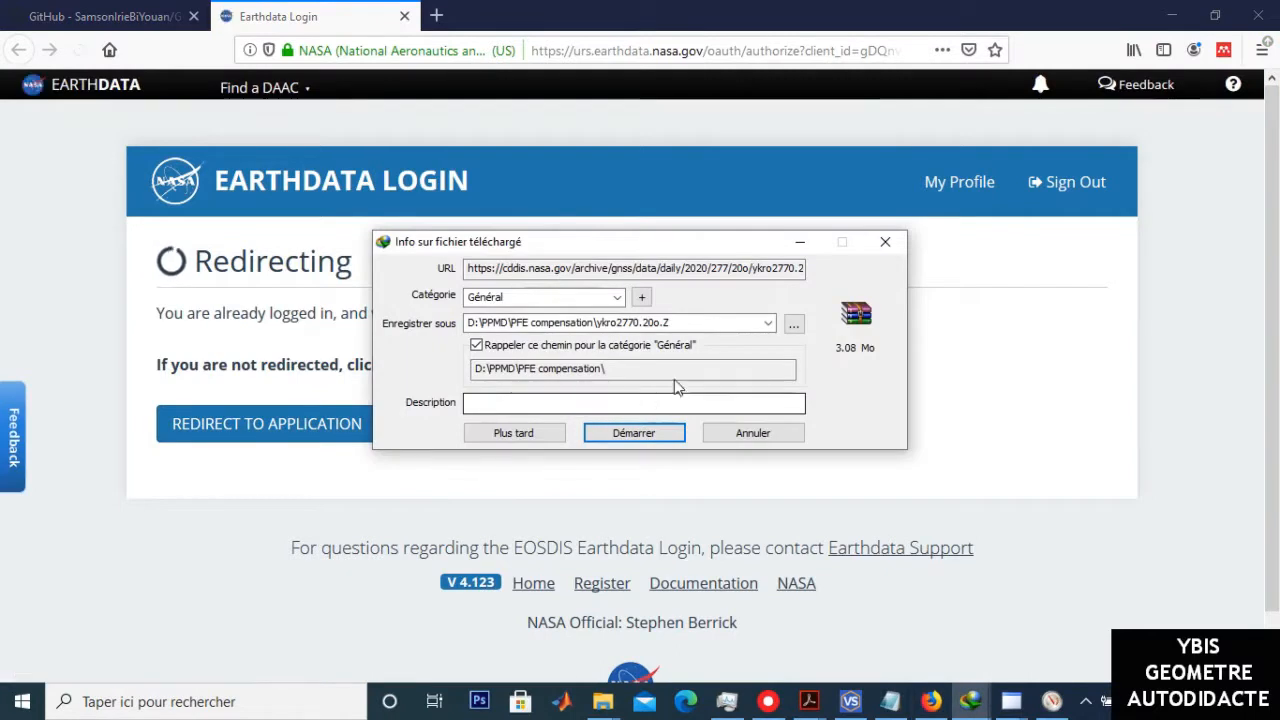
Save ykro2770.20o.Z to the desktop (Bureau), start its download and select the downloaded archive there
click(793, 327)
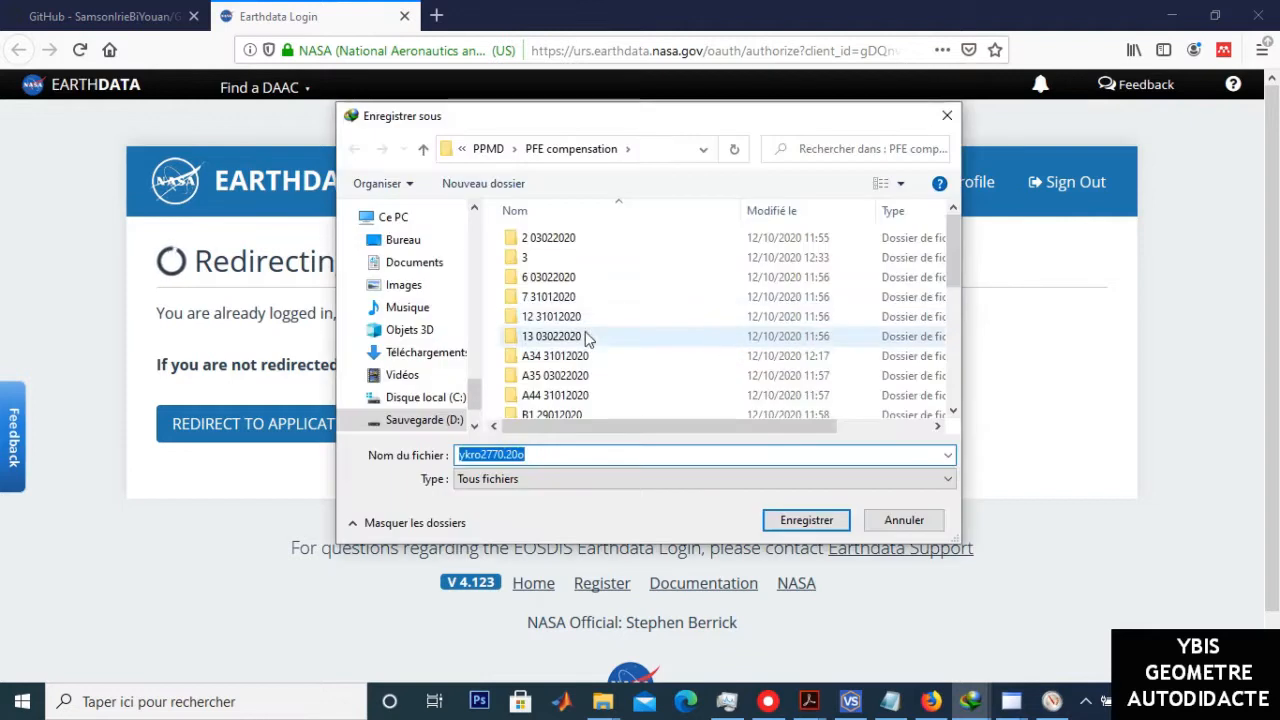
click(412, 245)
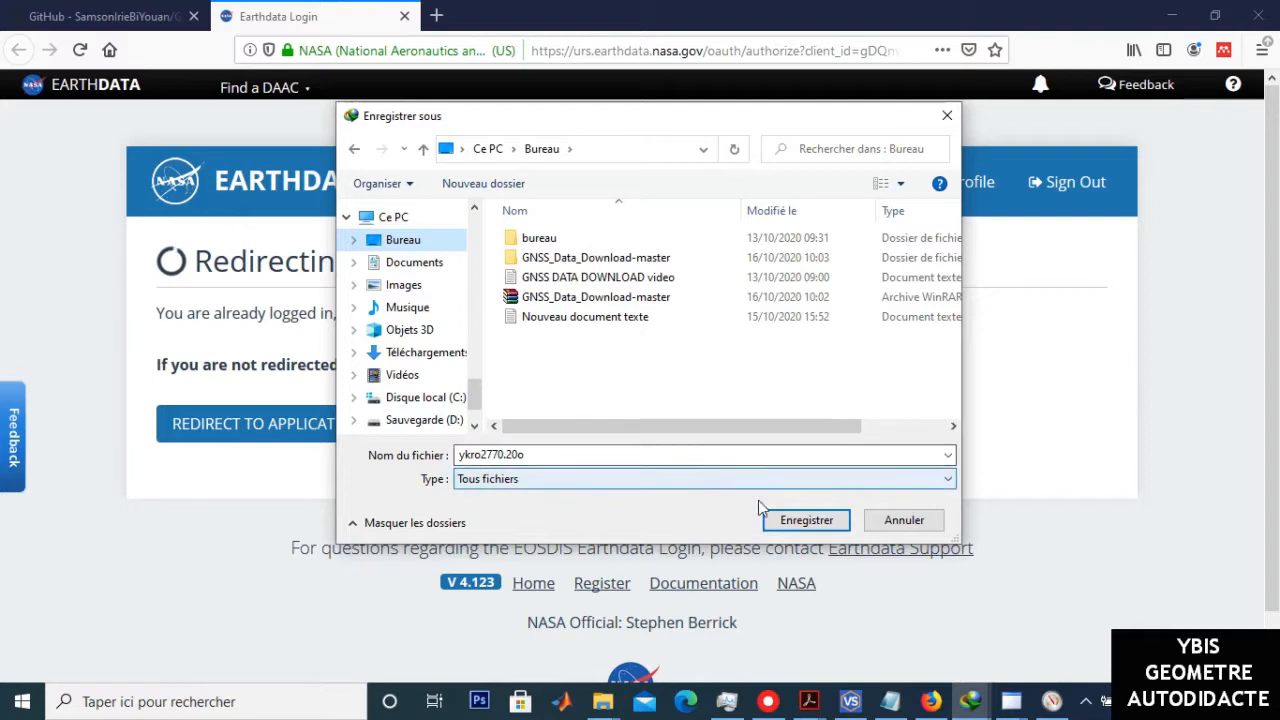
click(806, 521)
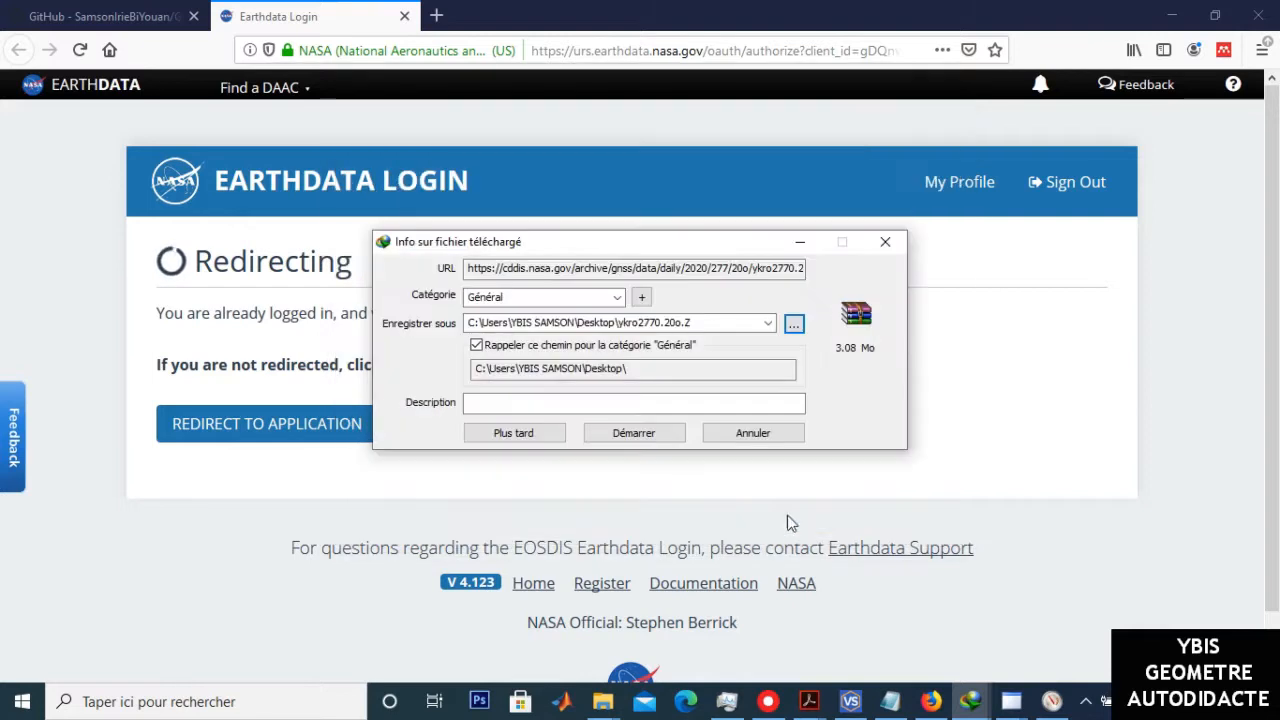
click(623, 434)
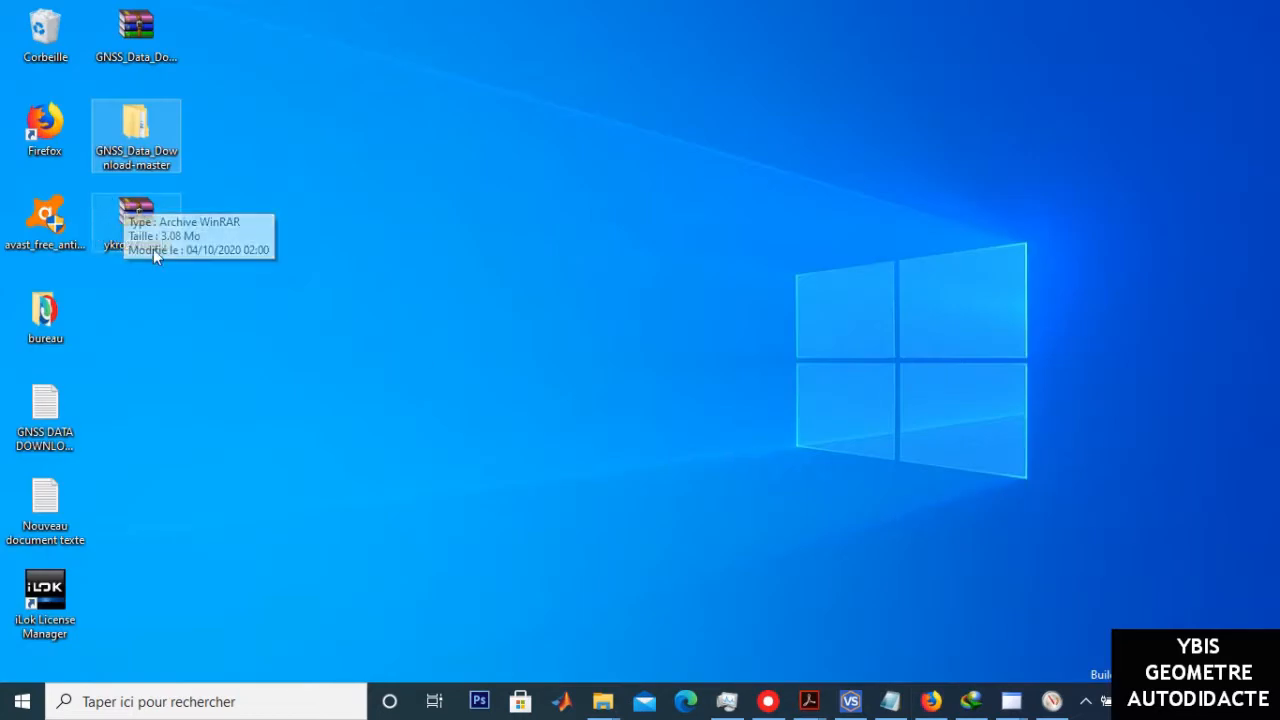
click(131, 240)
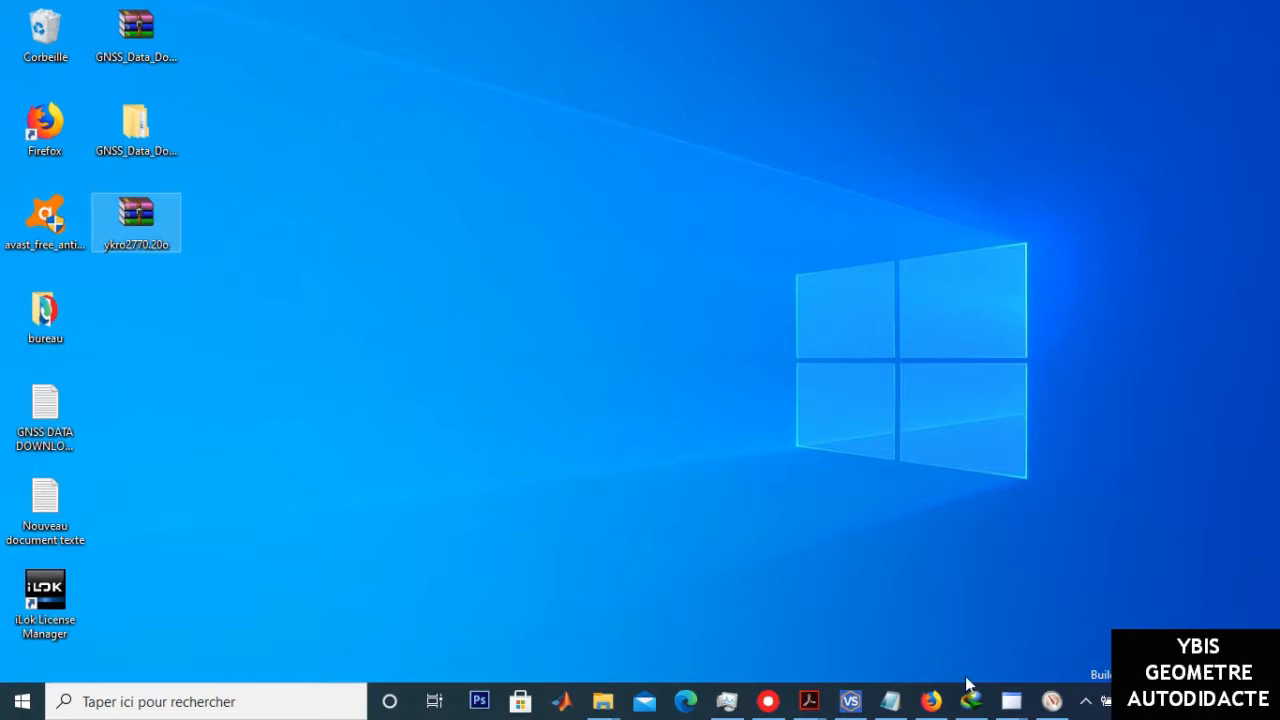
Return to the observation data form and download the navigation file ykro2770.20n.Z to the desktop
mouse_move(1010, 703)
click(1062, 656)
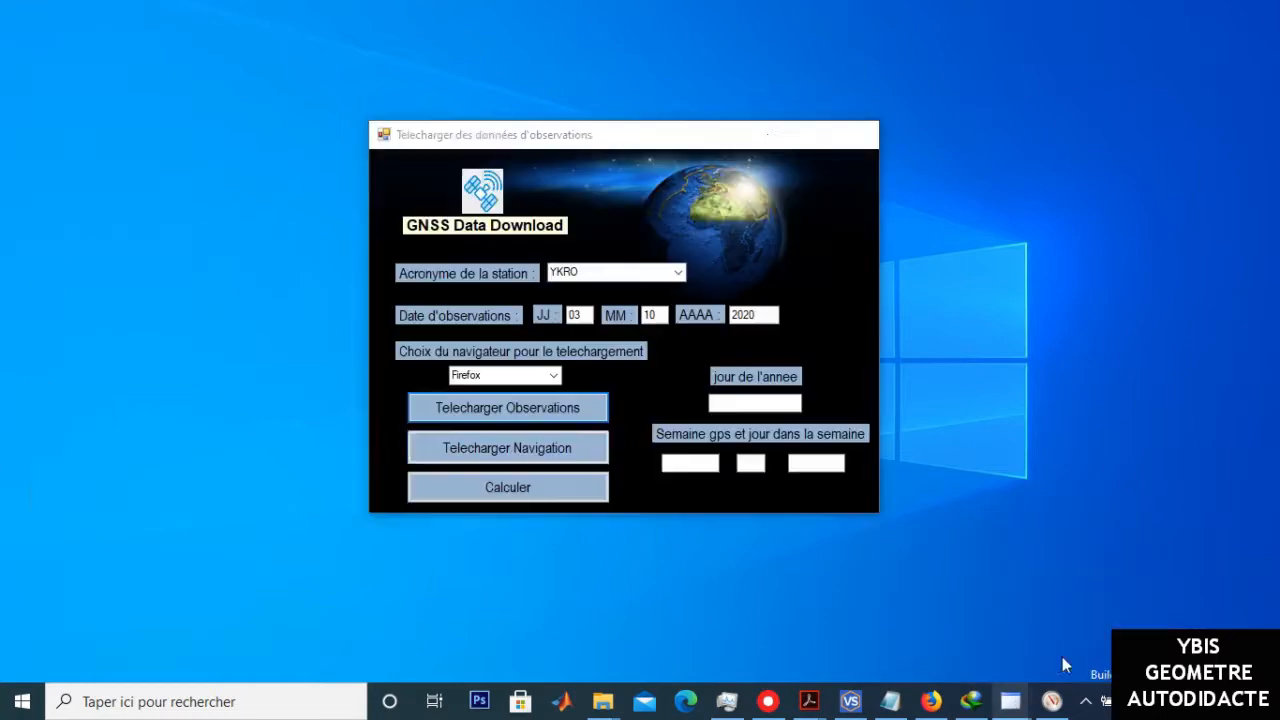
click(545, 459)
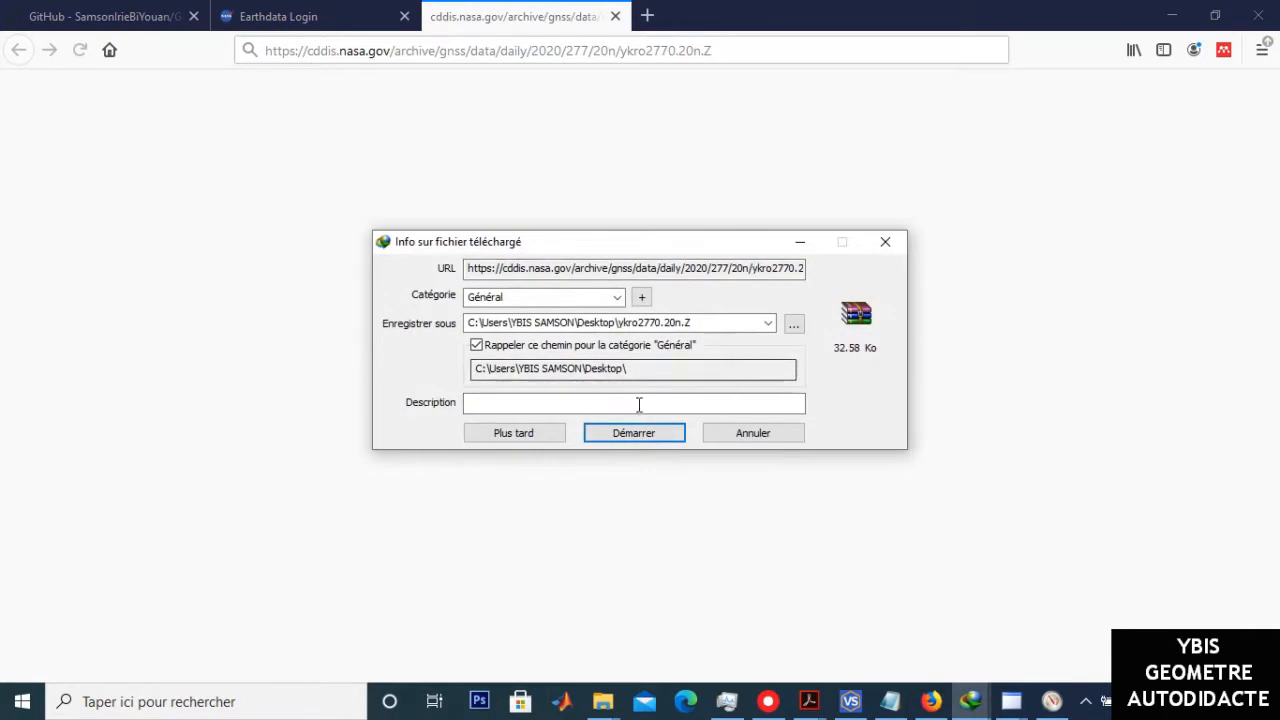
click(626, 438)
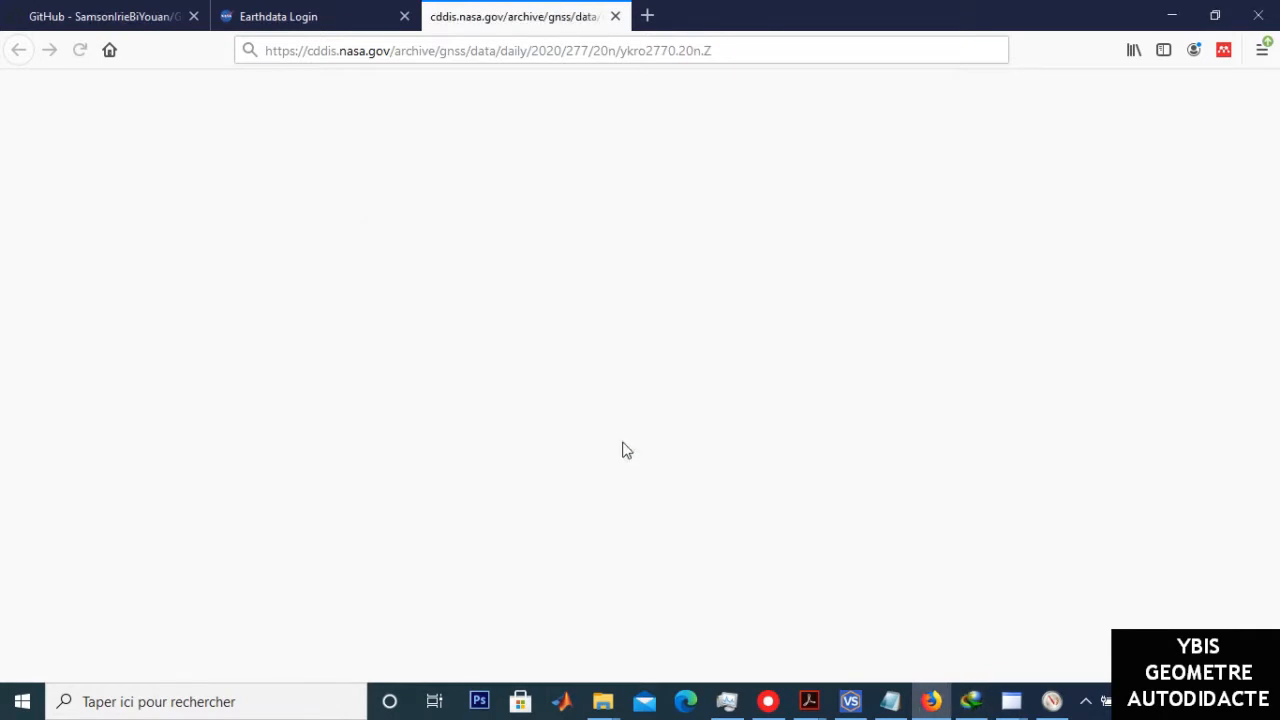
Check Internet Download Manager, minimize the browser and locate the ykro2770.20n archive on the desktop
click(971, 702)
click(971, 702)
click(1167, 15)
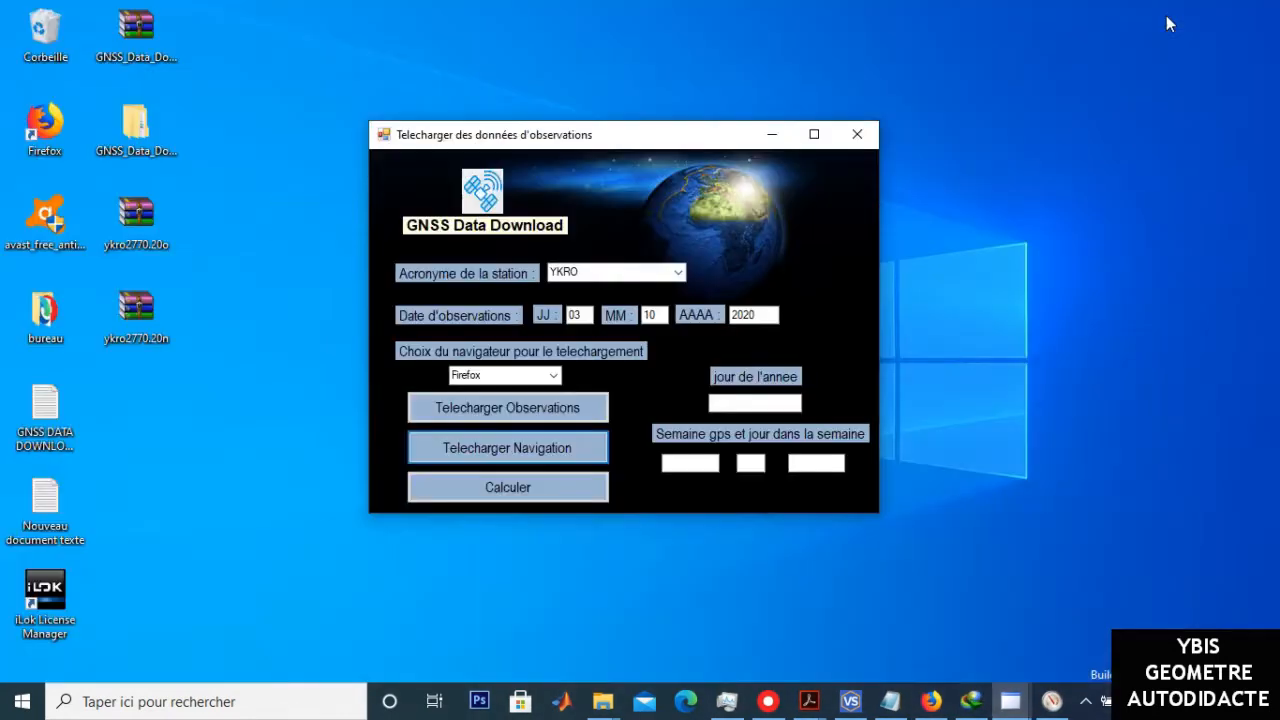
click(150, 315)
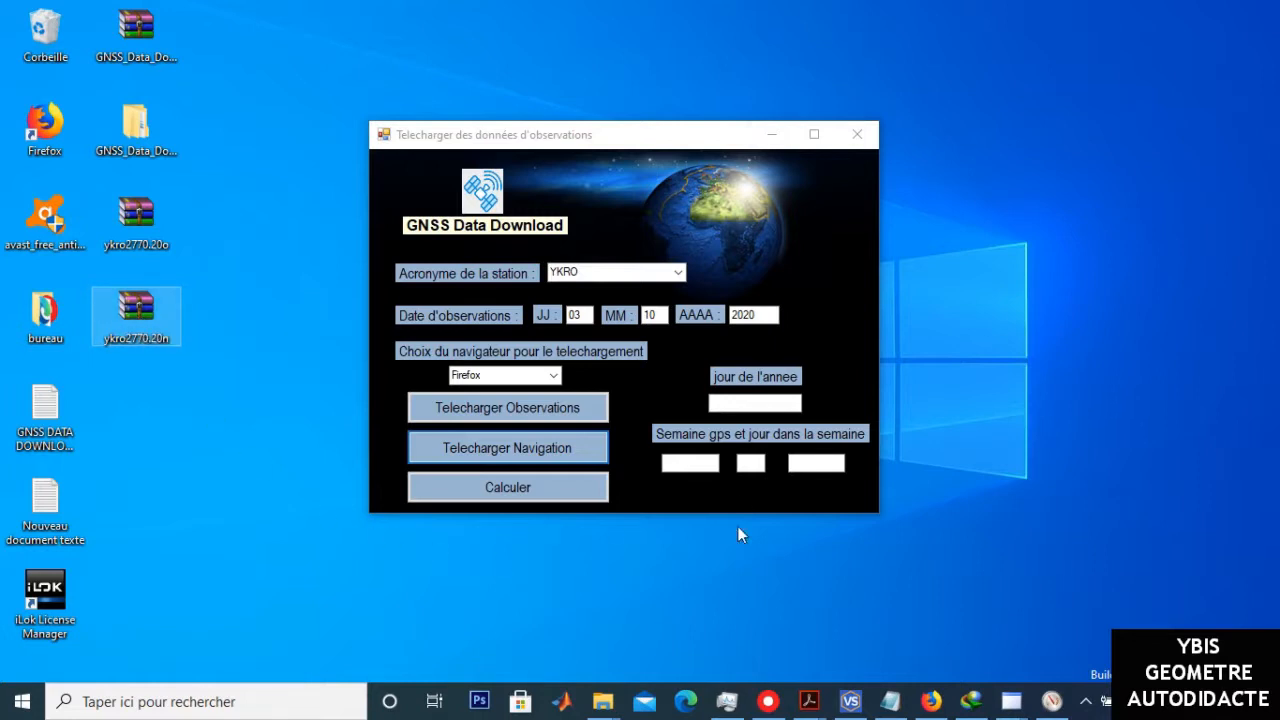
Calculate the day of the year, GPS week and weekday for the observation date, and minimize the form
click(748, 404)
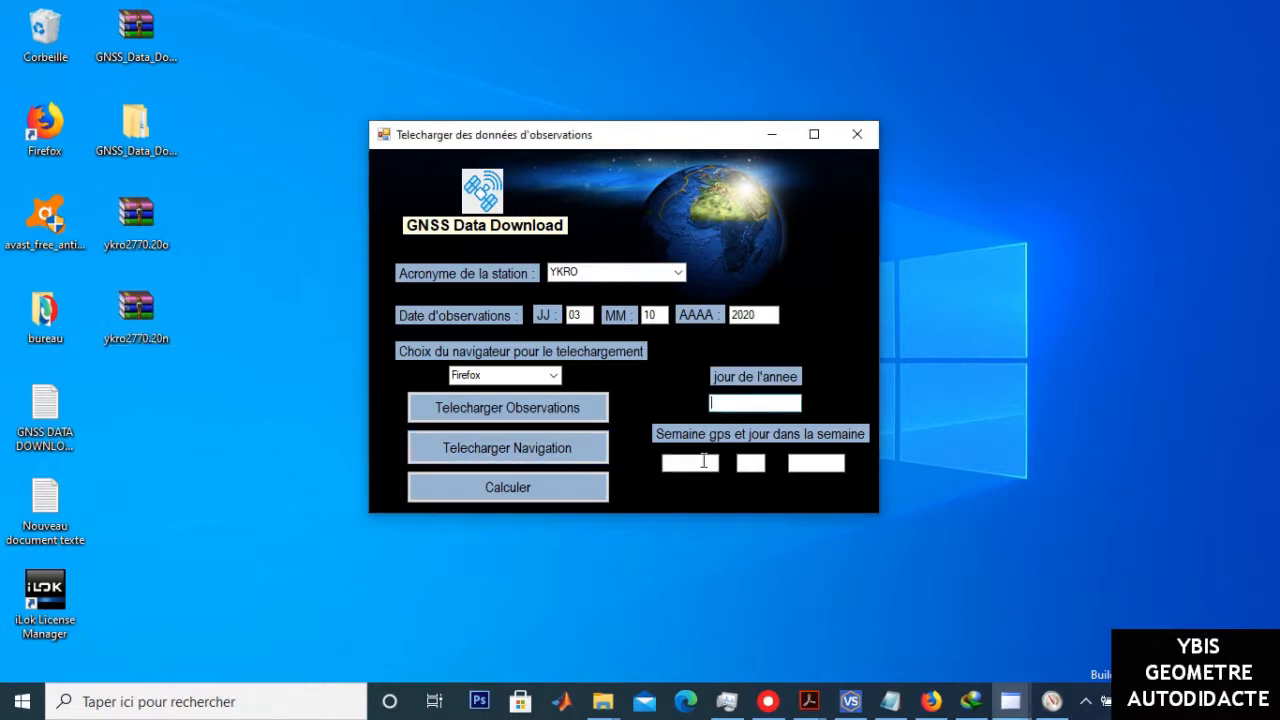
click(704, 461)
click(521, 490)
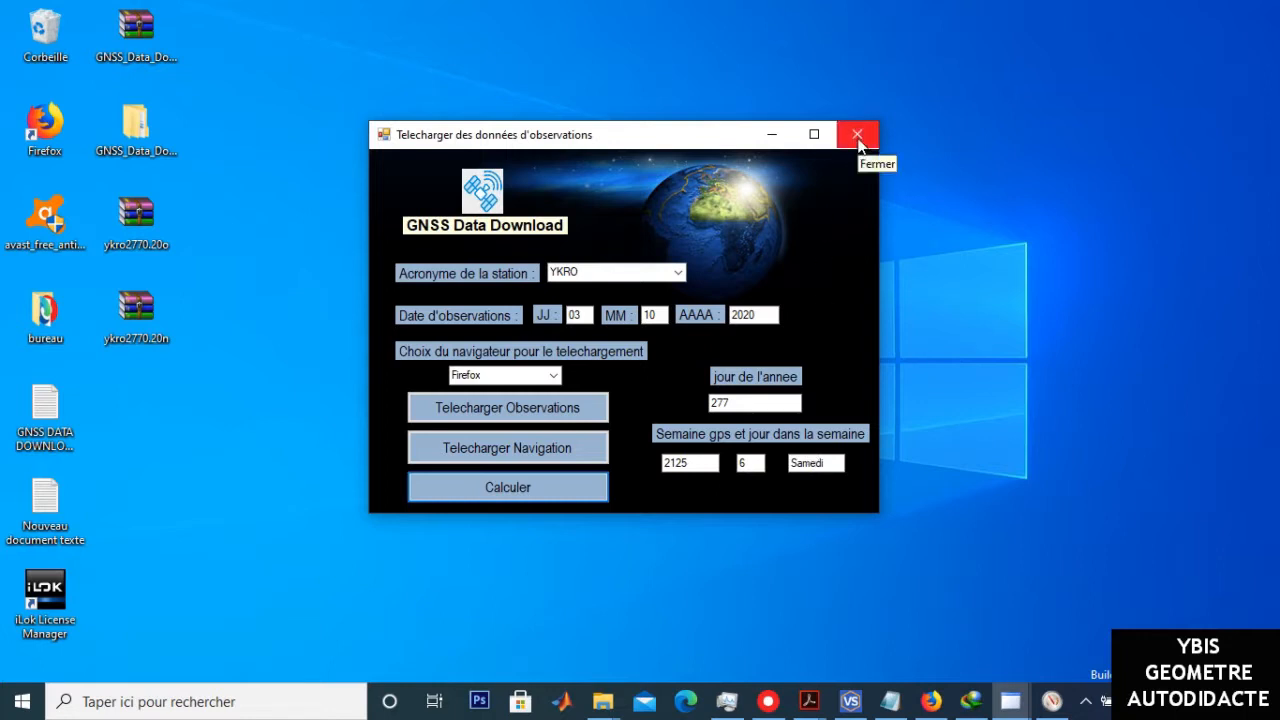
click(770, 136)
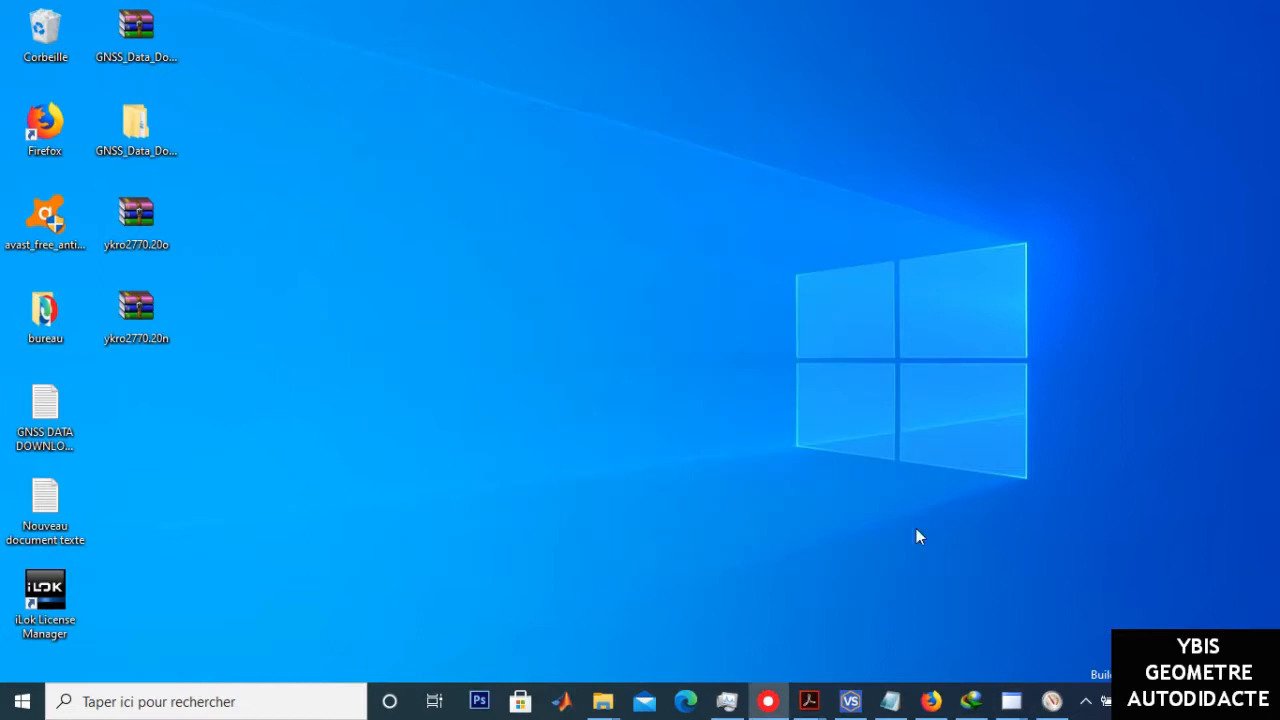
Open the precise orbit data form from the main GNSS Data Download window and choose GPS as the navigation system
mouse_move(1010, 701)
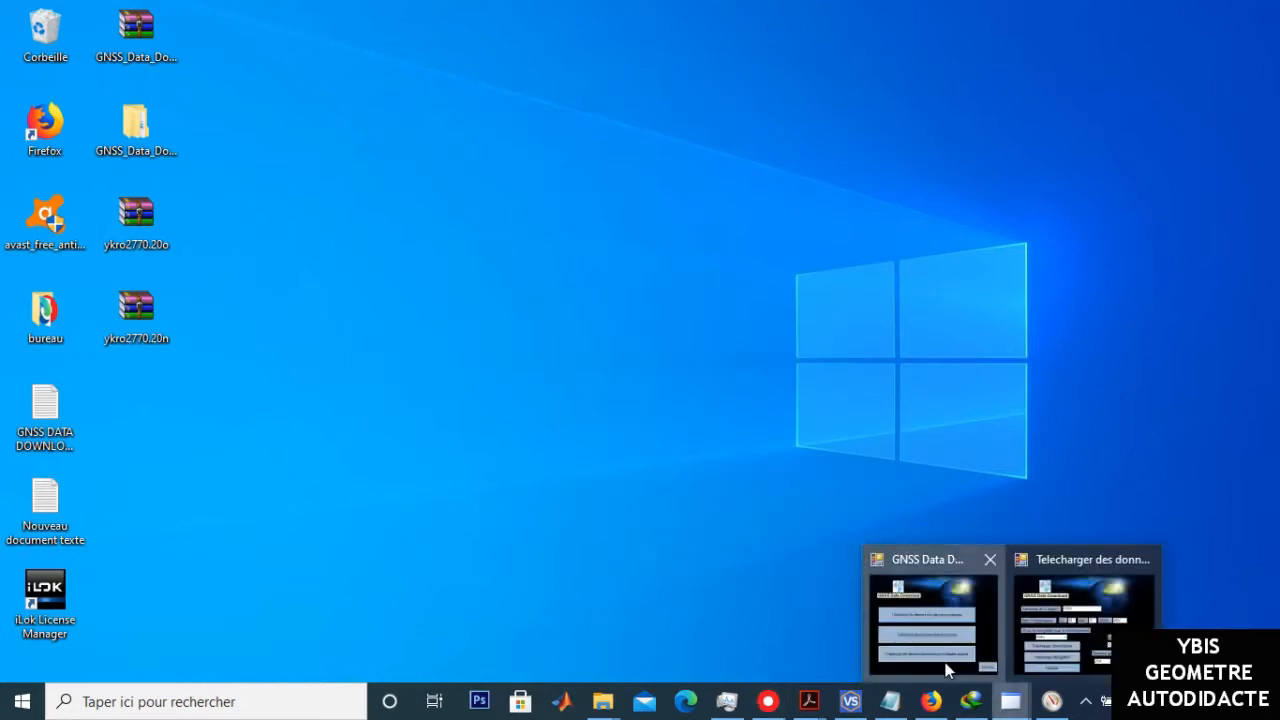
click(925, 640)
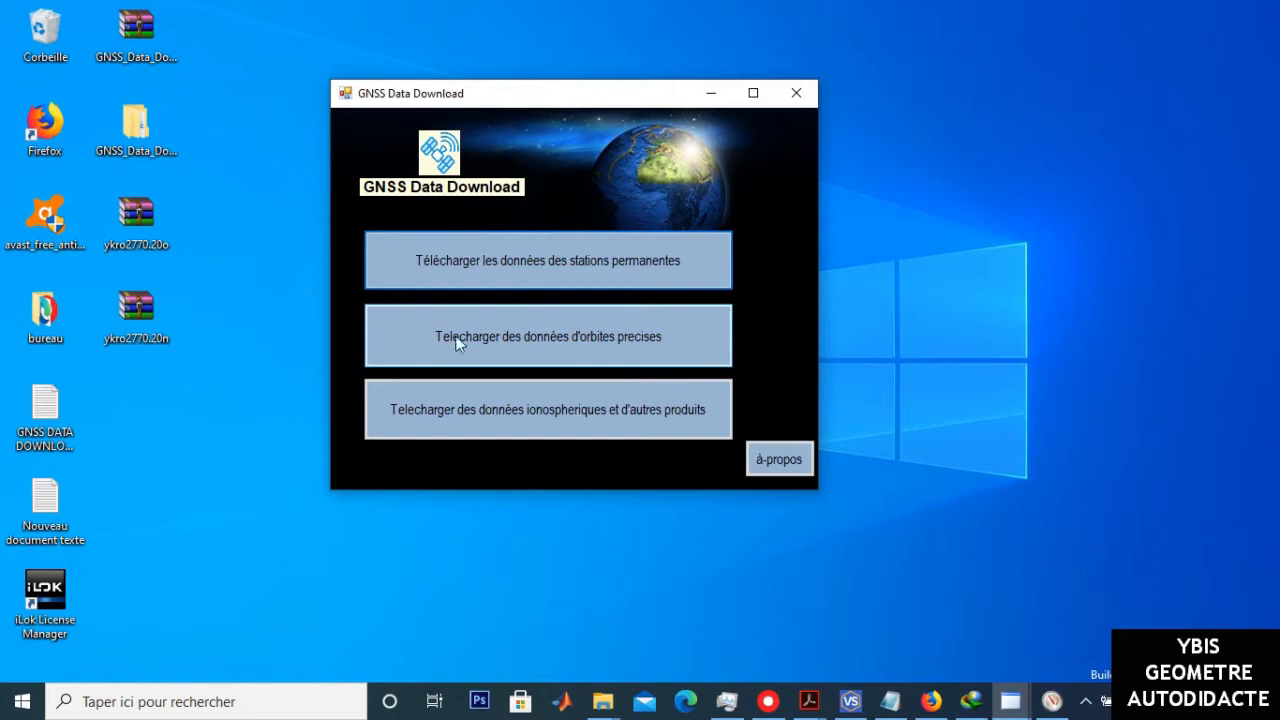
click(484, 338)
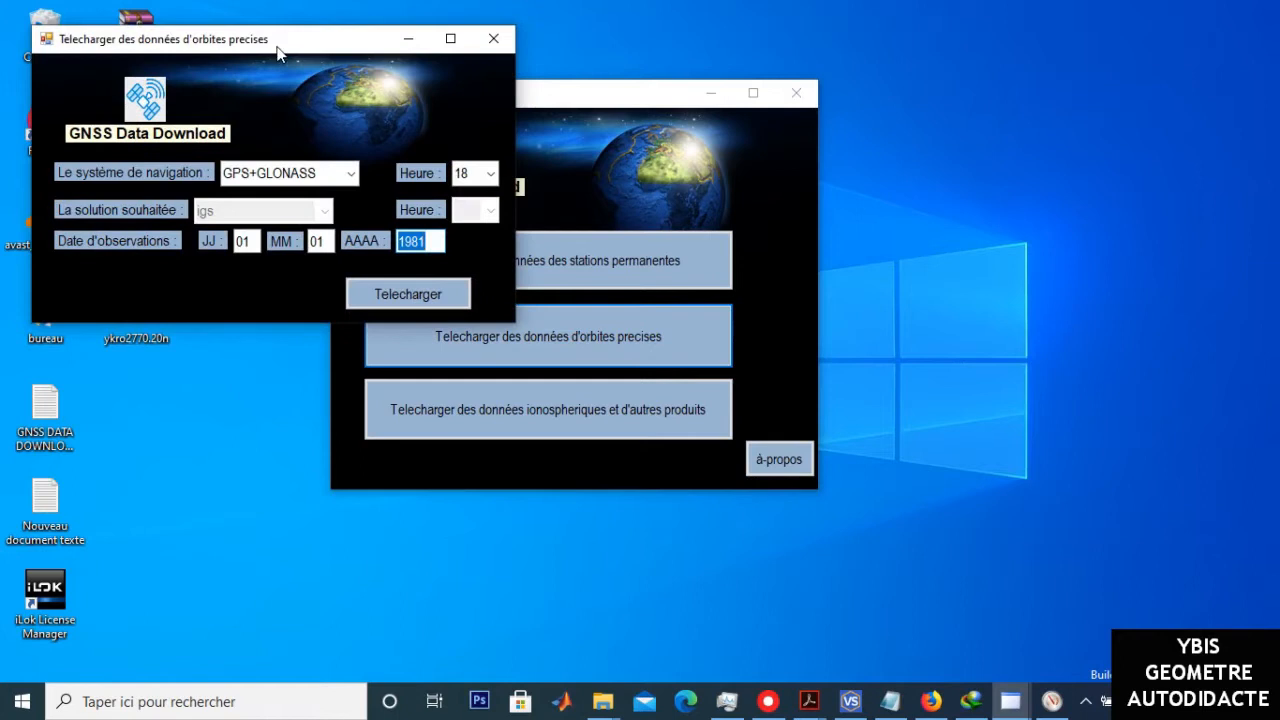
drag(278, 52, 647, 176)
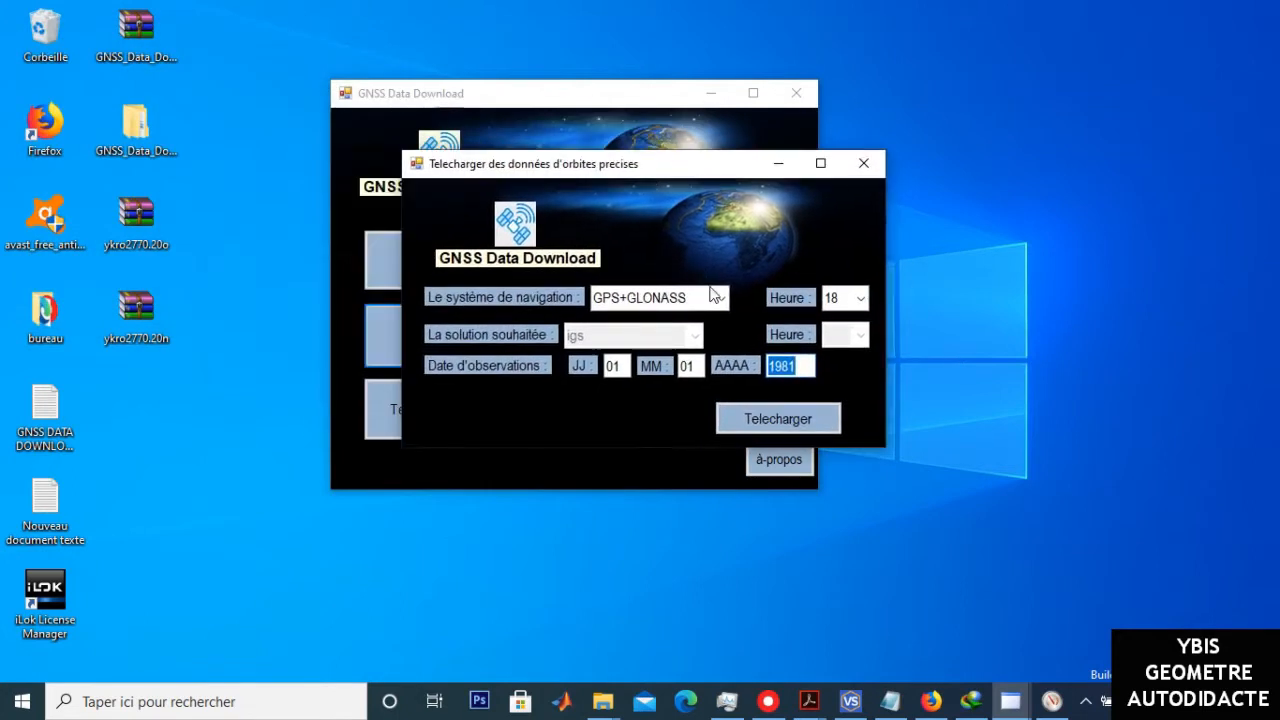
click(720, 299)
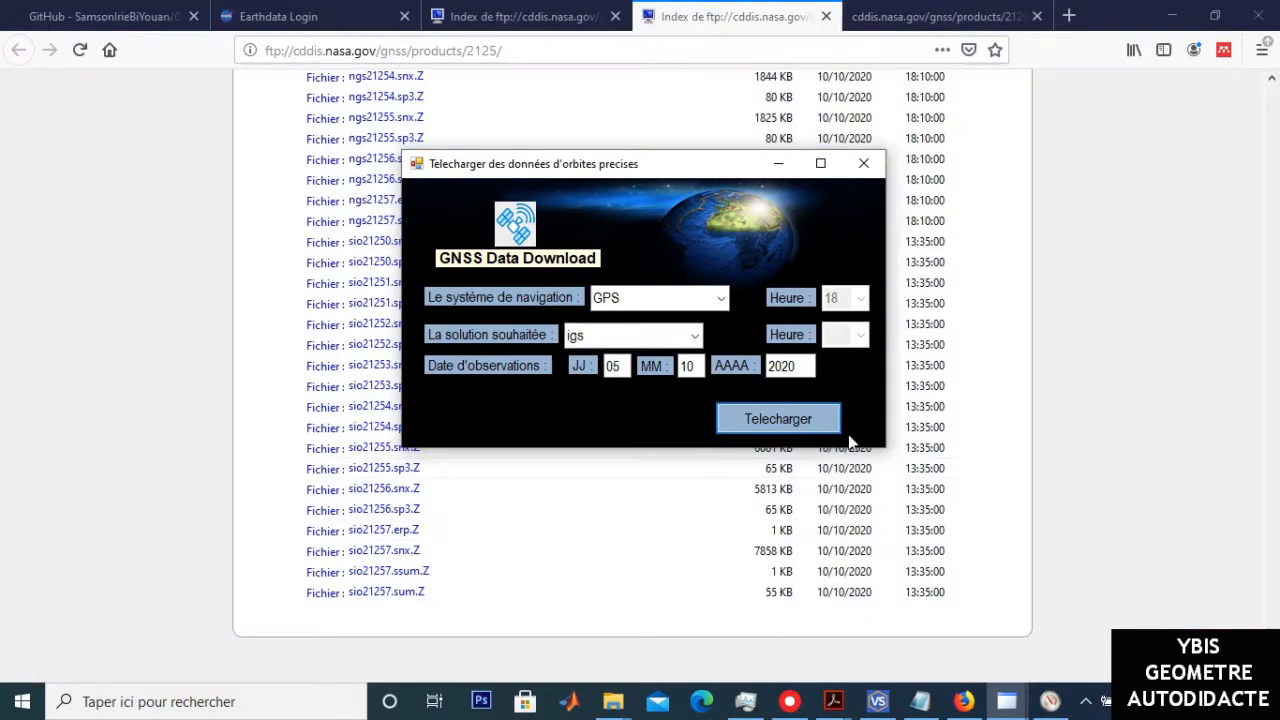
Choose the igr solution for the precise orbits and set the observation date to 03/10/2020
click(694, 336)
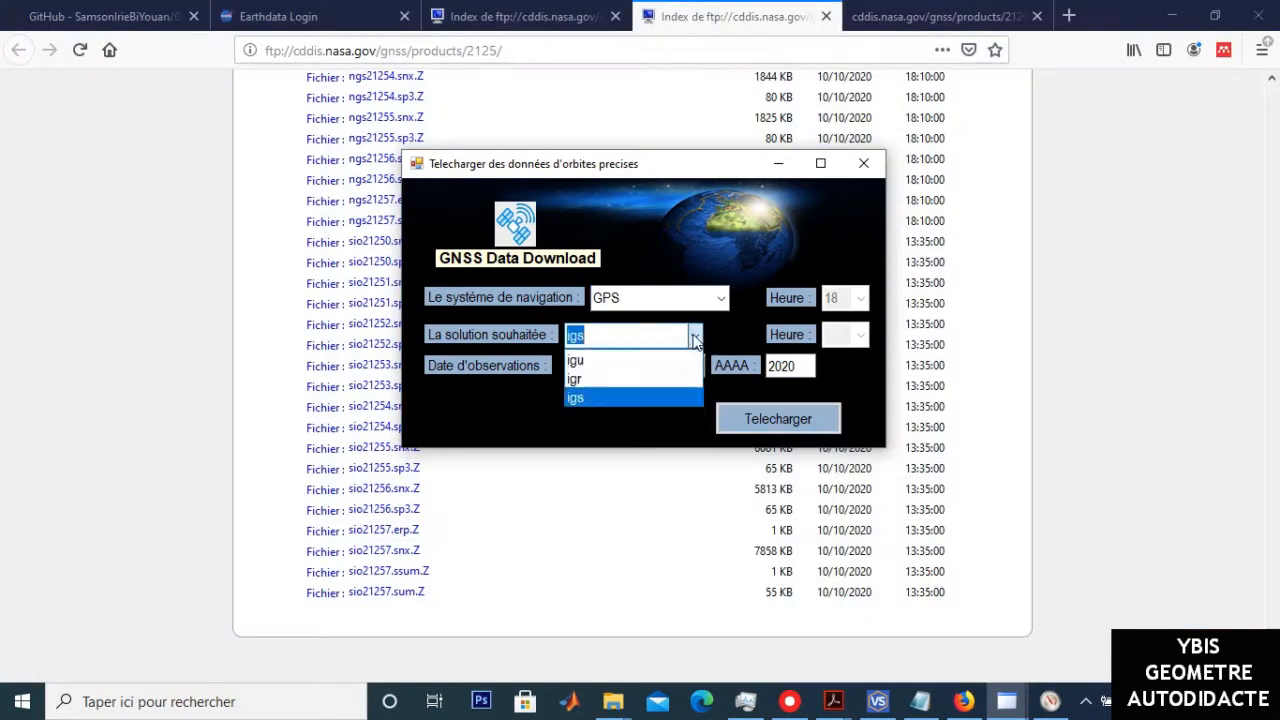
click(644, 389)
click(621, 366)
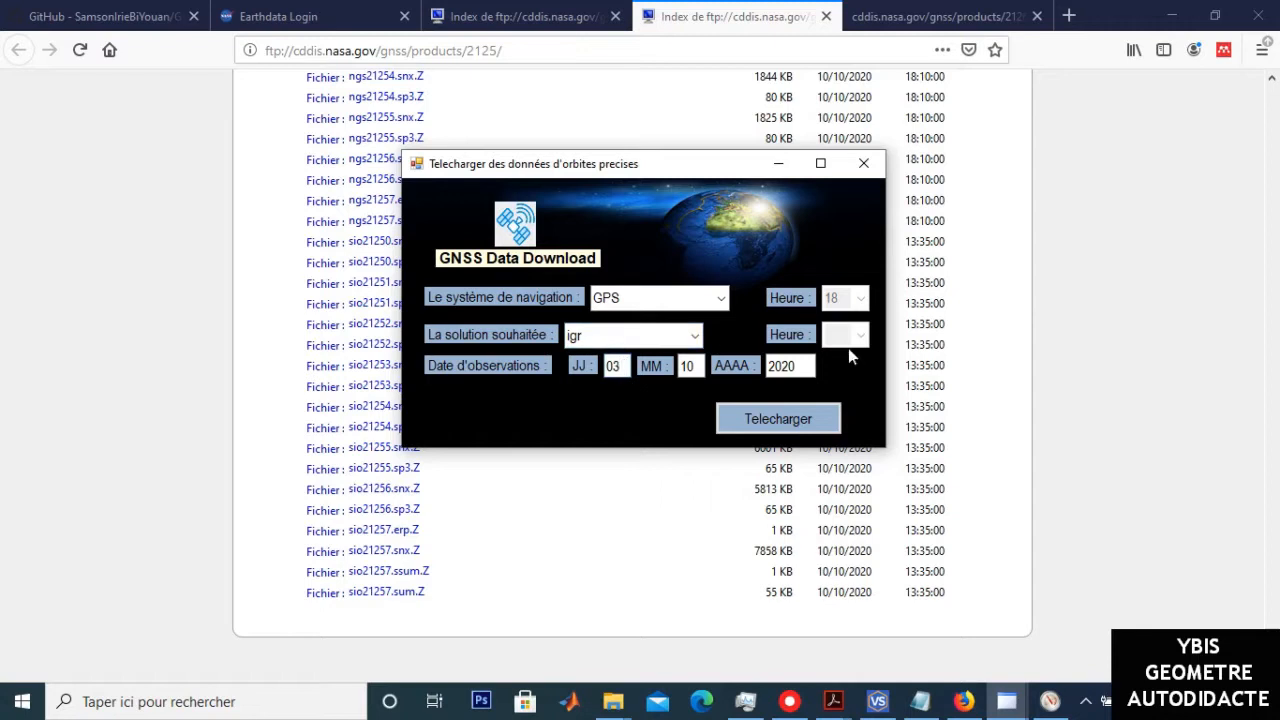
Download the orbit file igr21256.sp3.Z to the desktop and minimize the browser
click(825, 410)
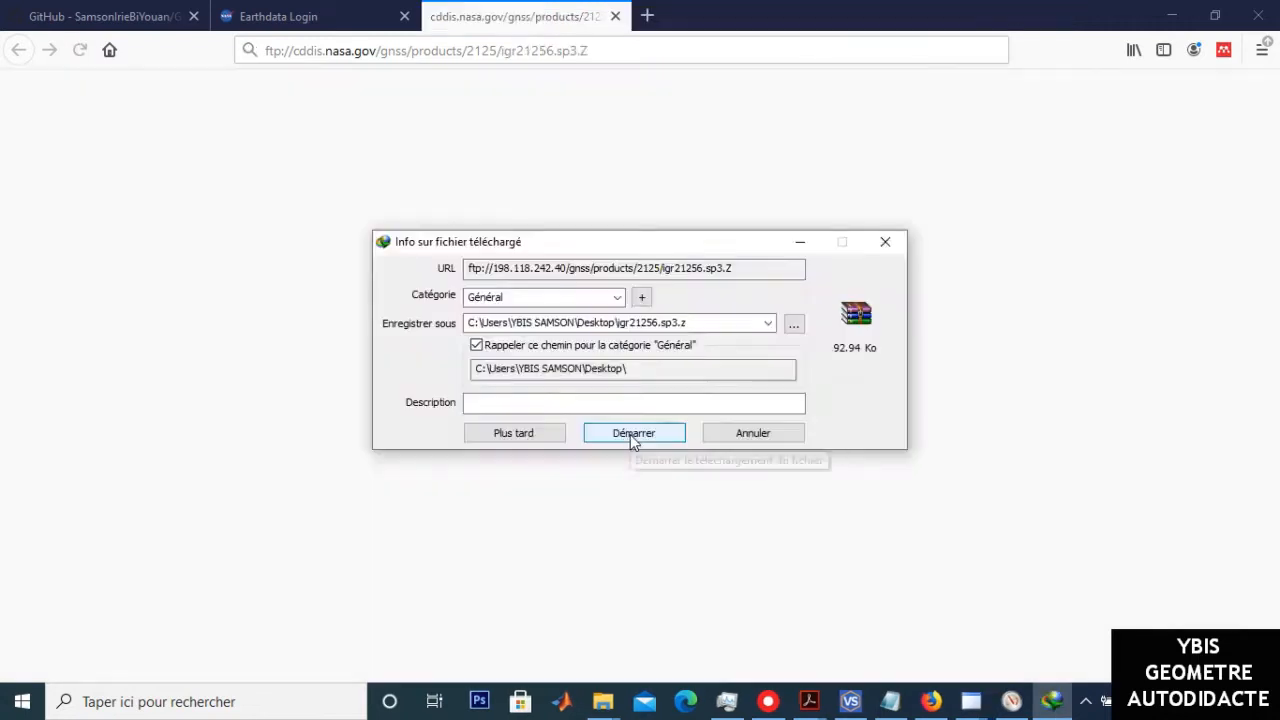
click(631, 435)
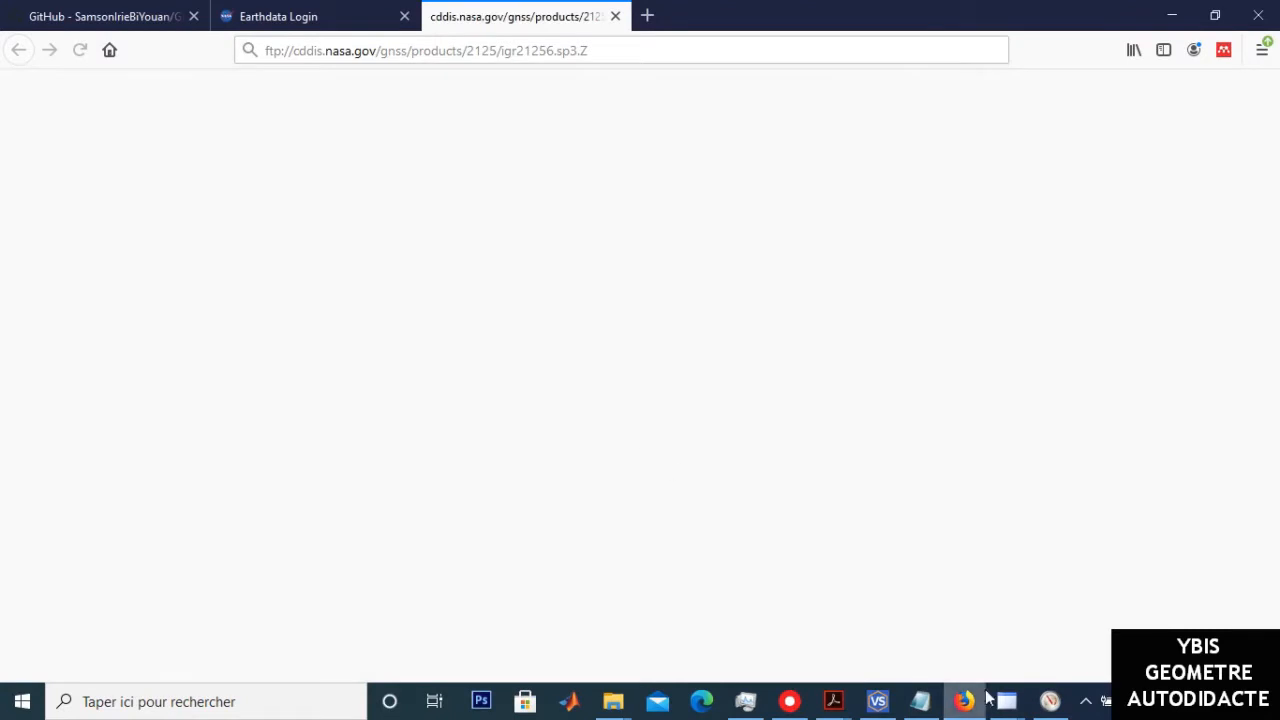
click(1174, 14)
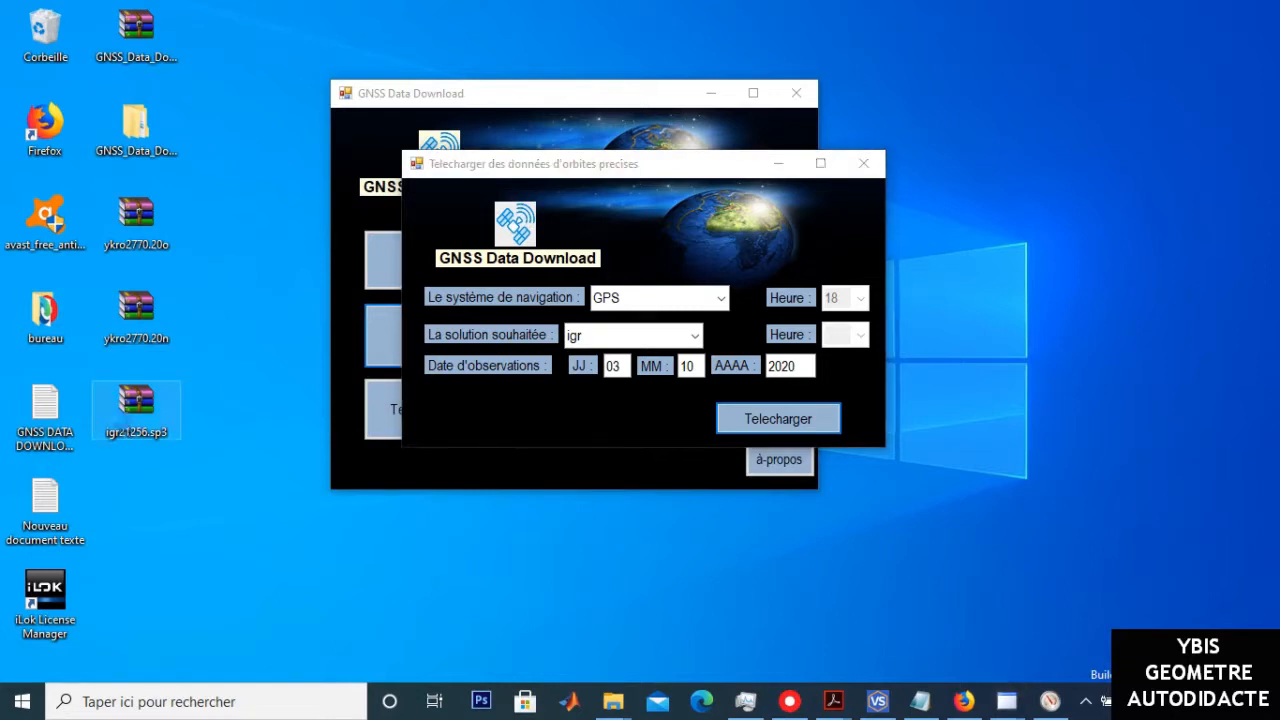
Extract the igr21256.sp3 archive onto the desktop and select the extracted file
right_click(122, 420)
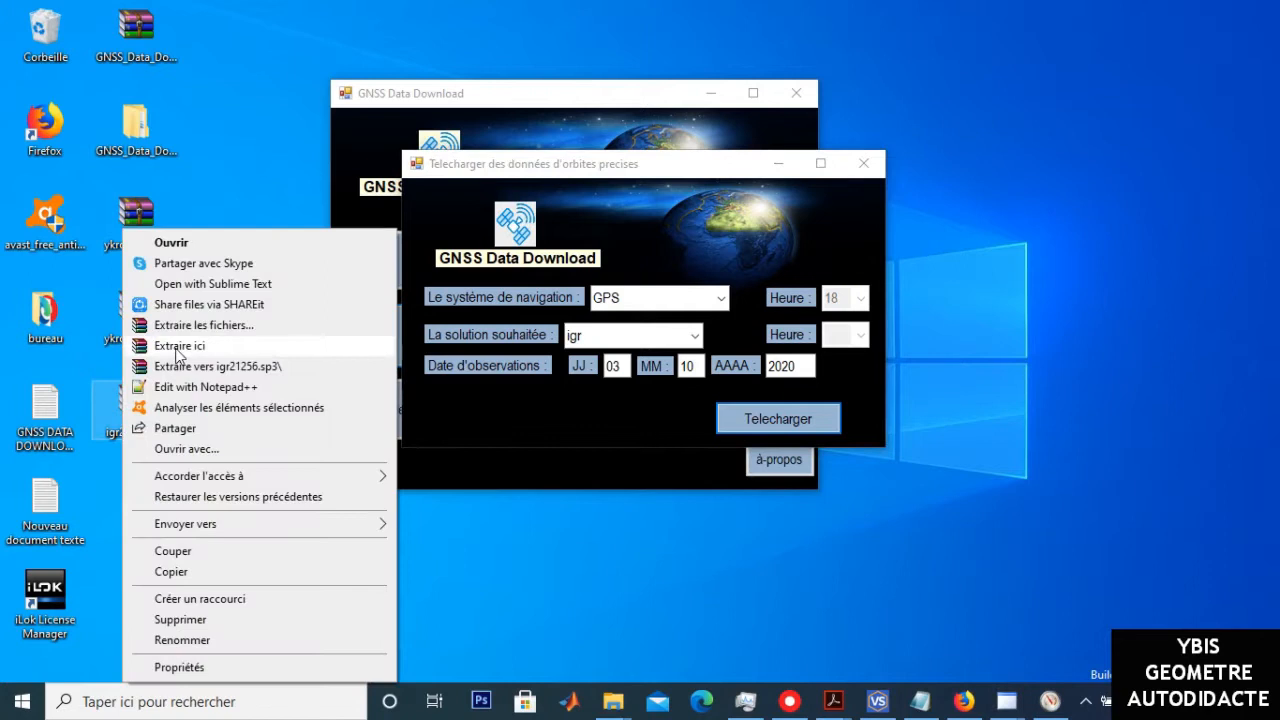
click(176, 345)
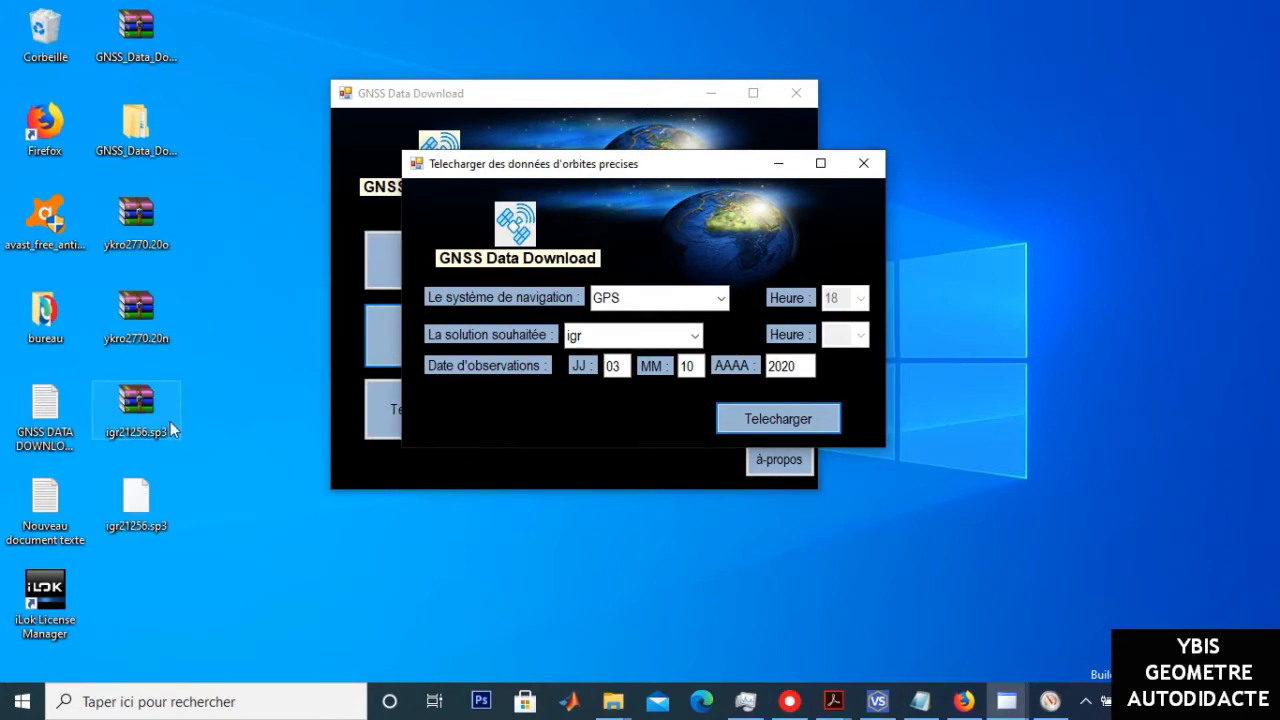
click(148, 514)
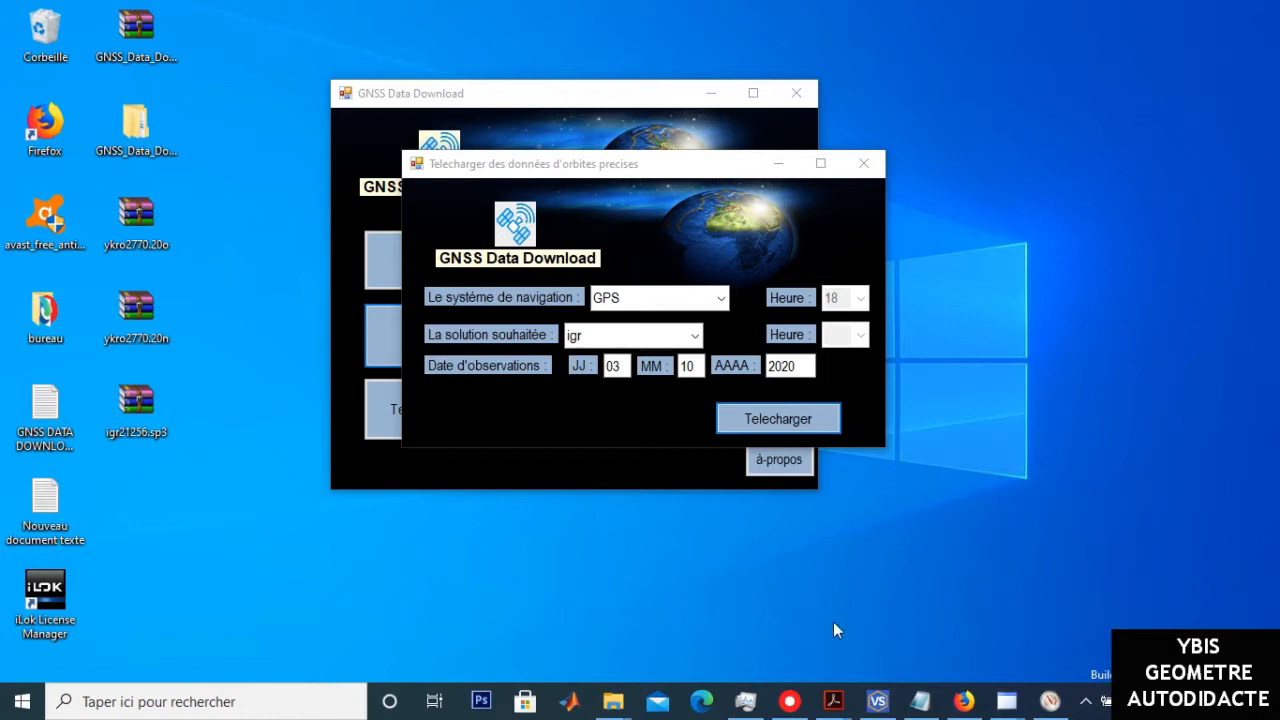
Minimize the precise orbit form, open the form for ionospheric data and other products, and review its model options
click(778, 163)
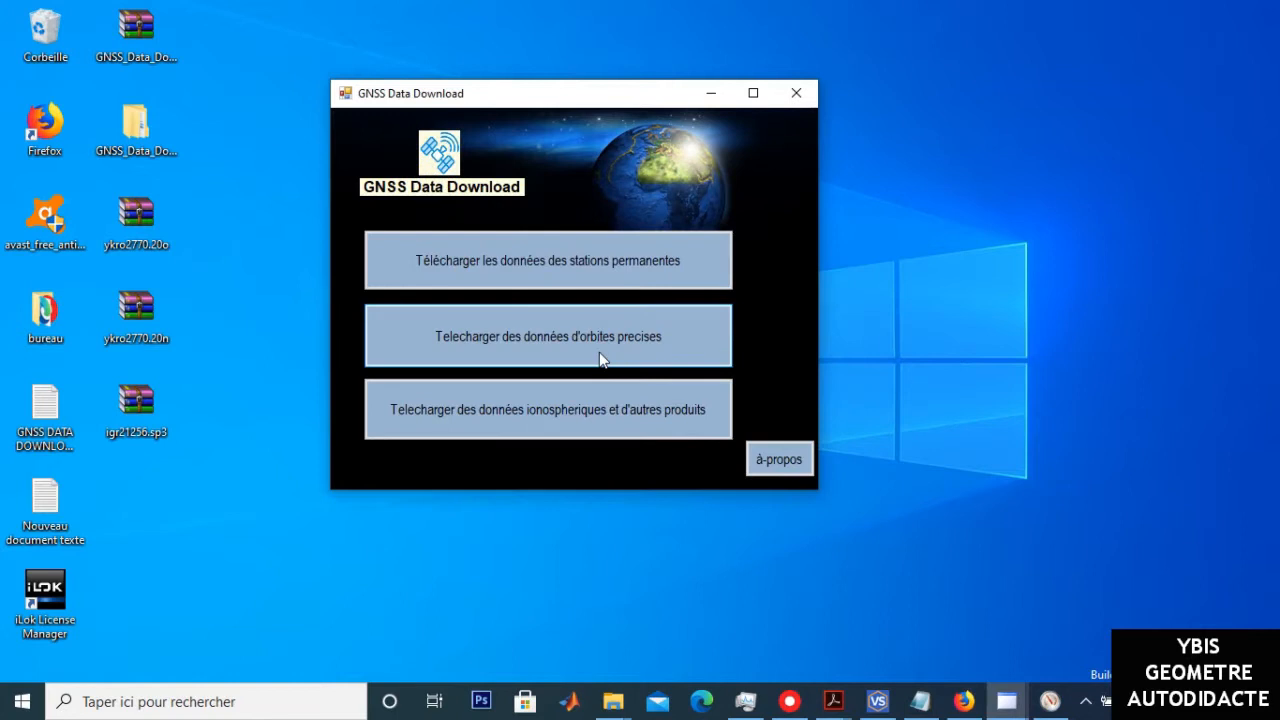
click(494, 409)
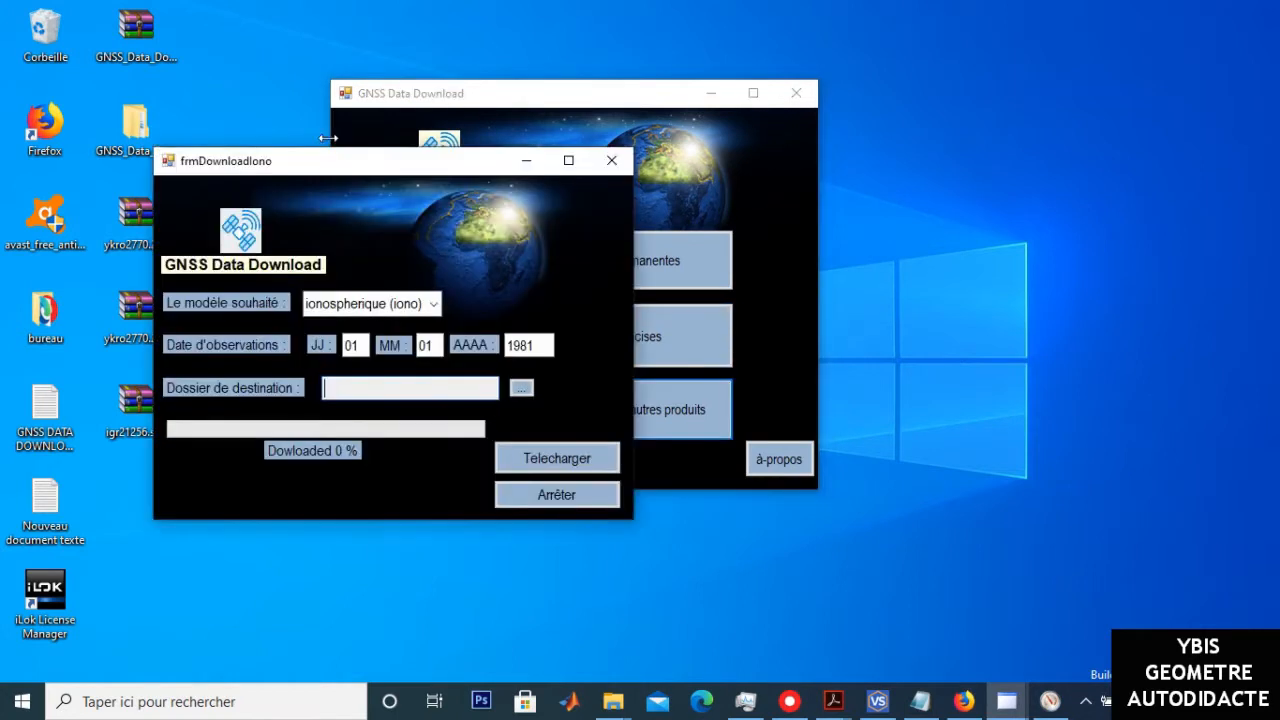
drag(320, 163, 588, 168)
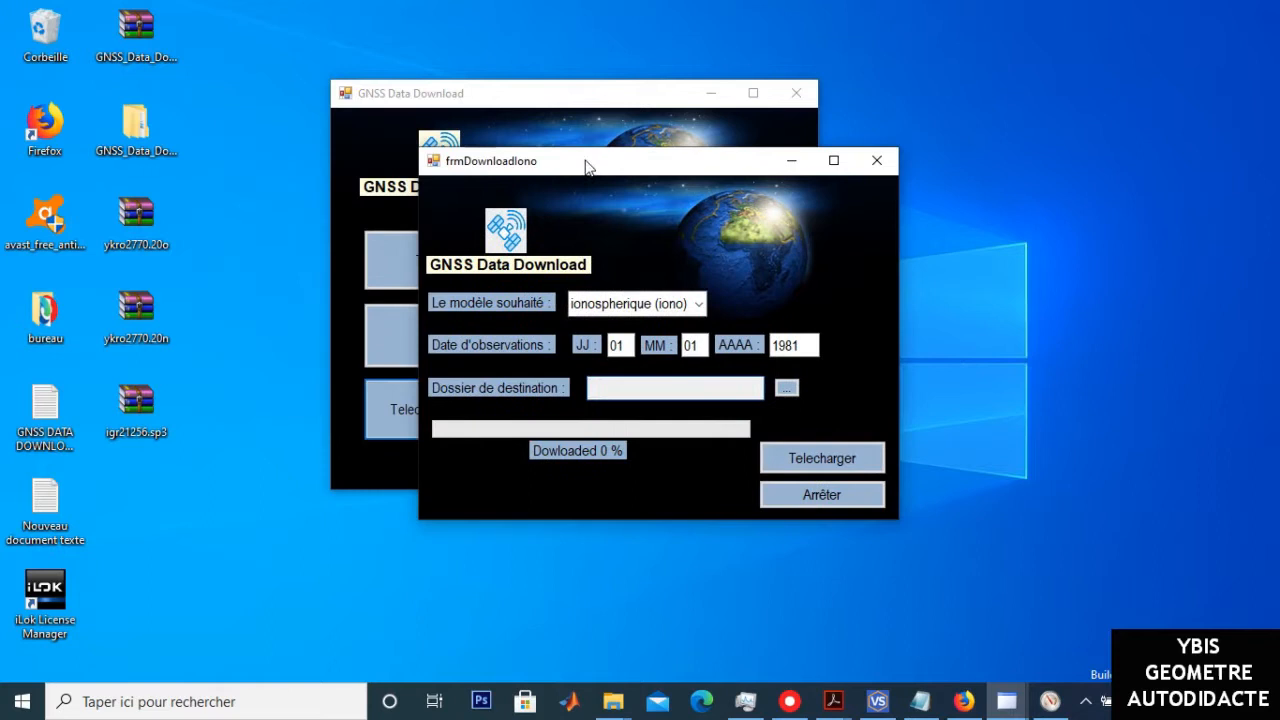
click(698, 305)
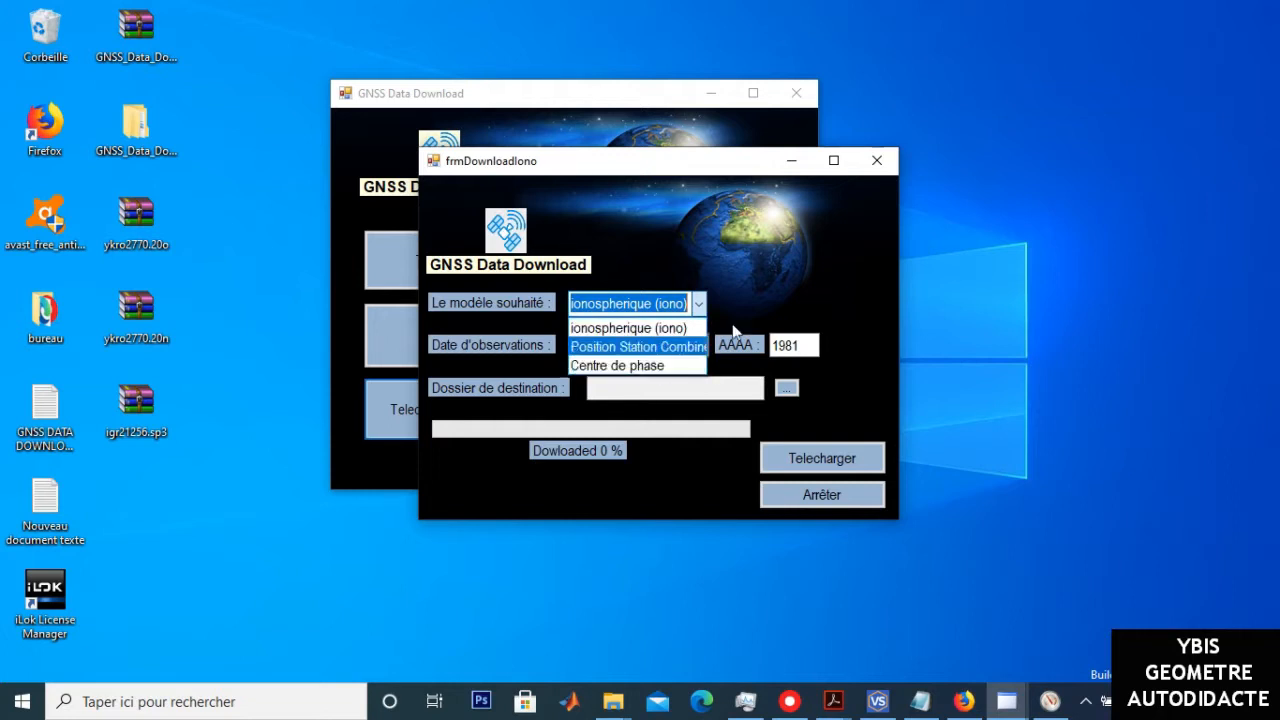
click(702, 304)
Set the observation date to 03/10/2020 and choose the desktop (Bureau) as the destination folder
click(627, 345)
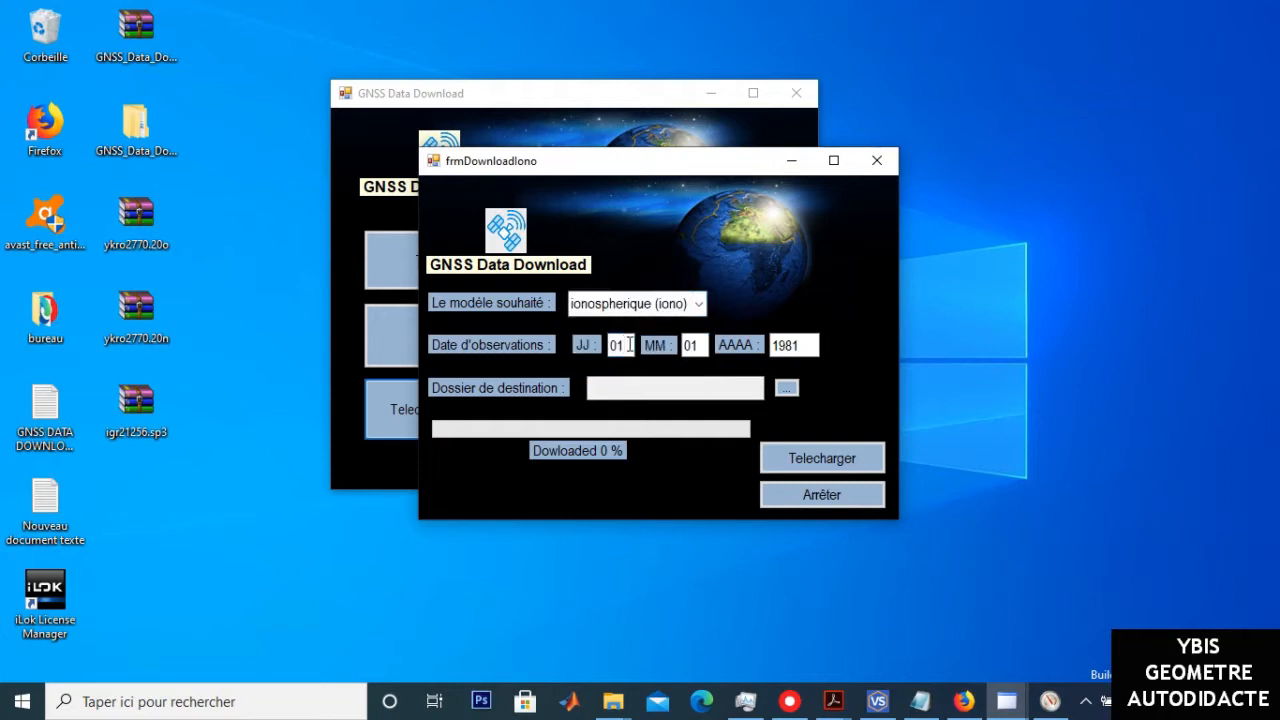
text(03)
key(Tab)
text(10)
key(Tab)
text(2020)
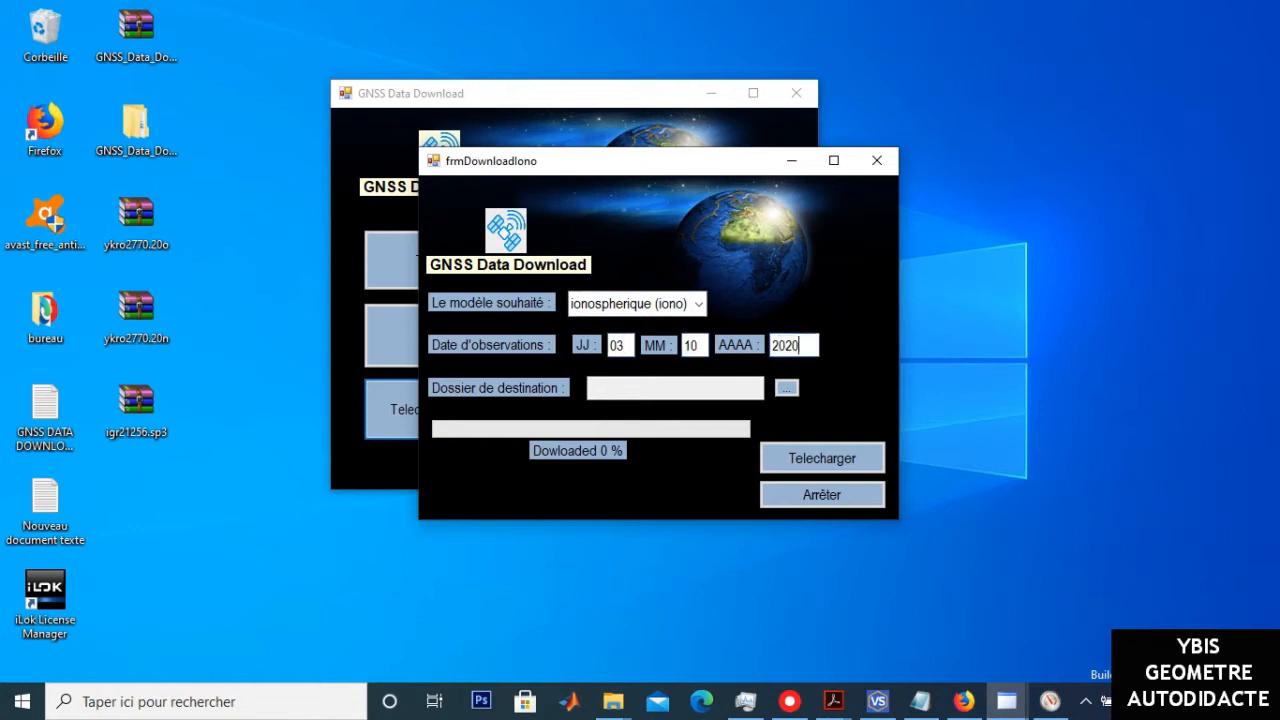
click(794, 388)
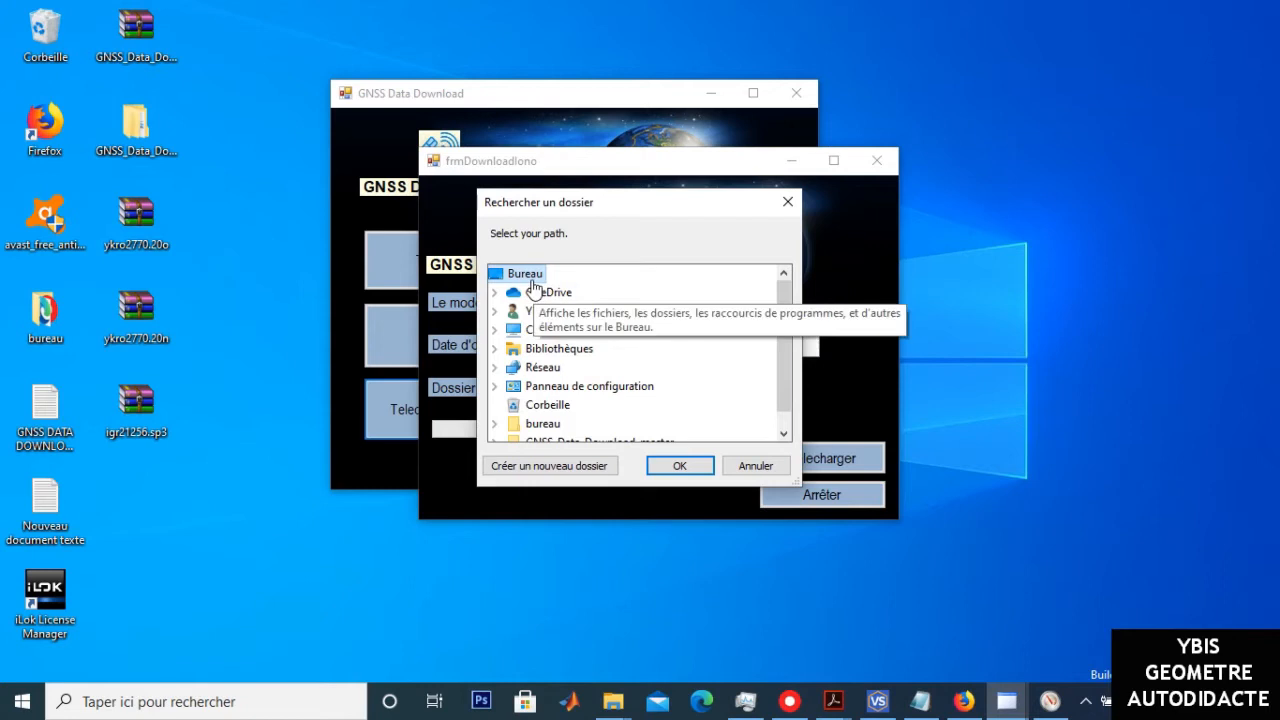
click(671, 465)
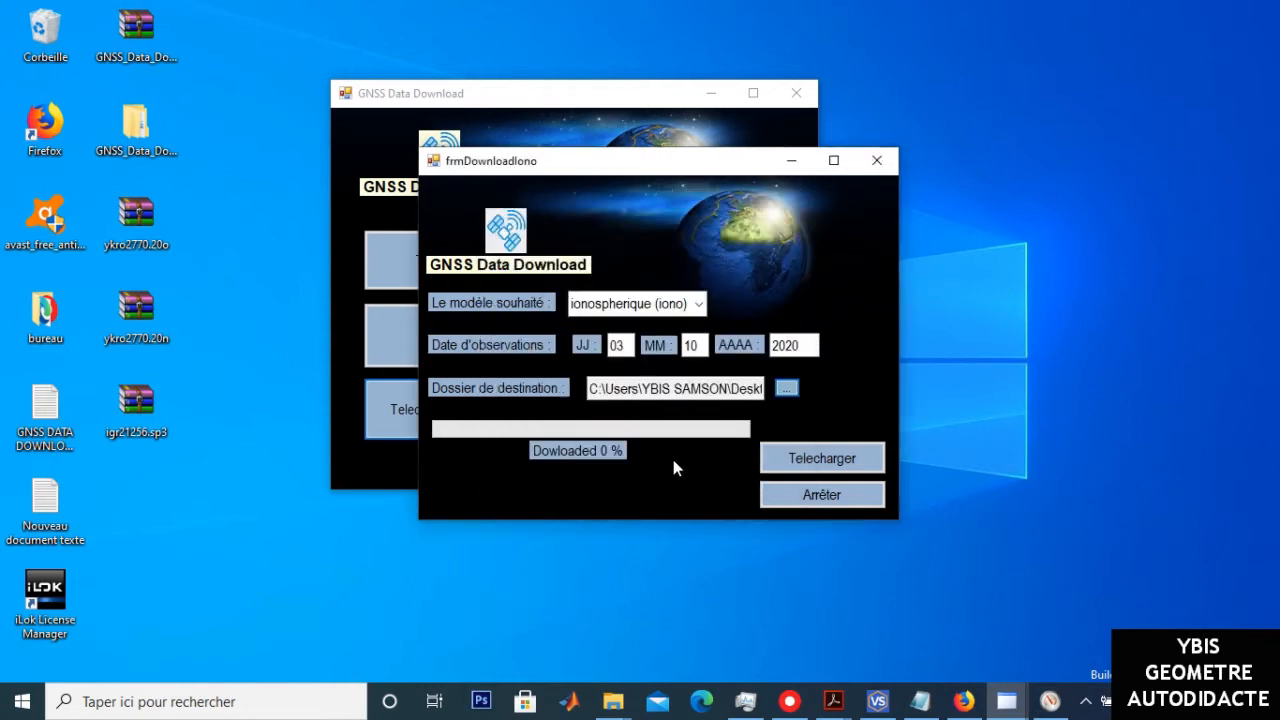
Select the Centre de phase model, download its file to the destination folder and minimize the form
click(699, 304)
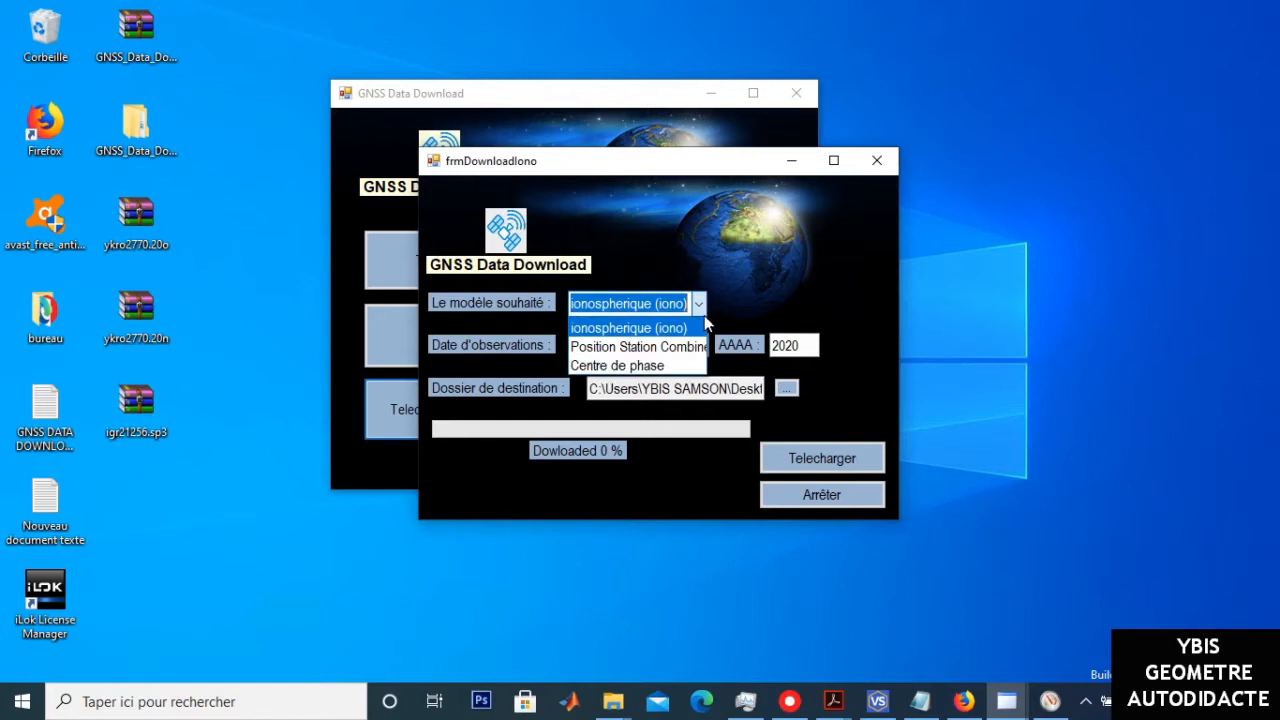
click(620, 367)
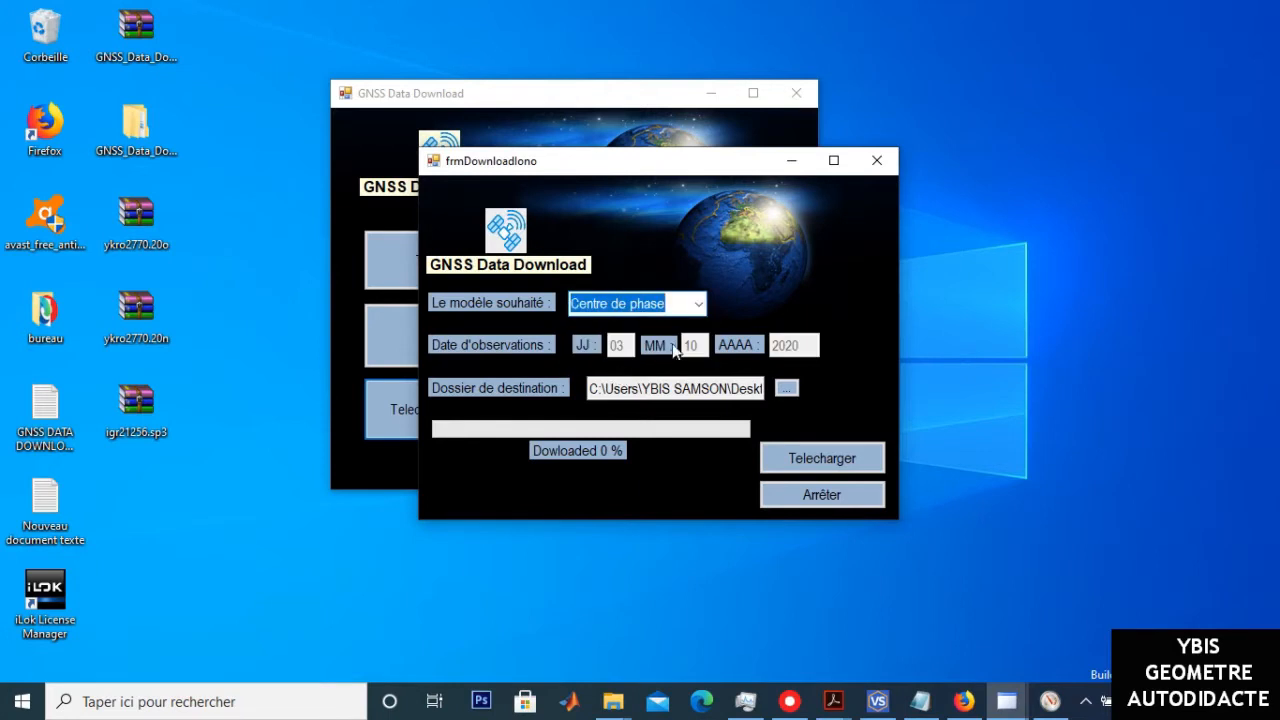
click(822, 458)
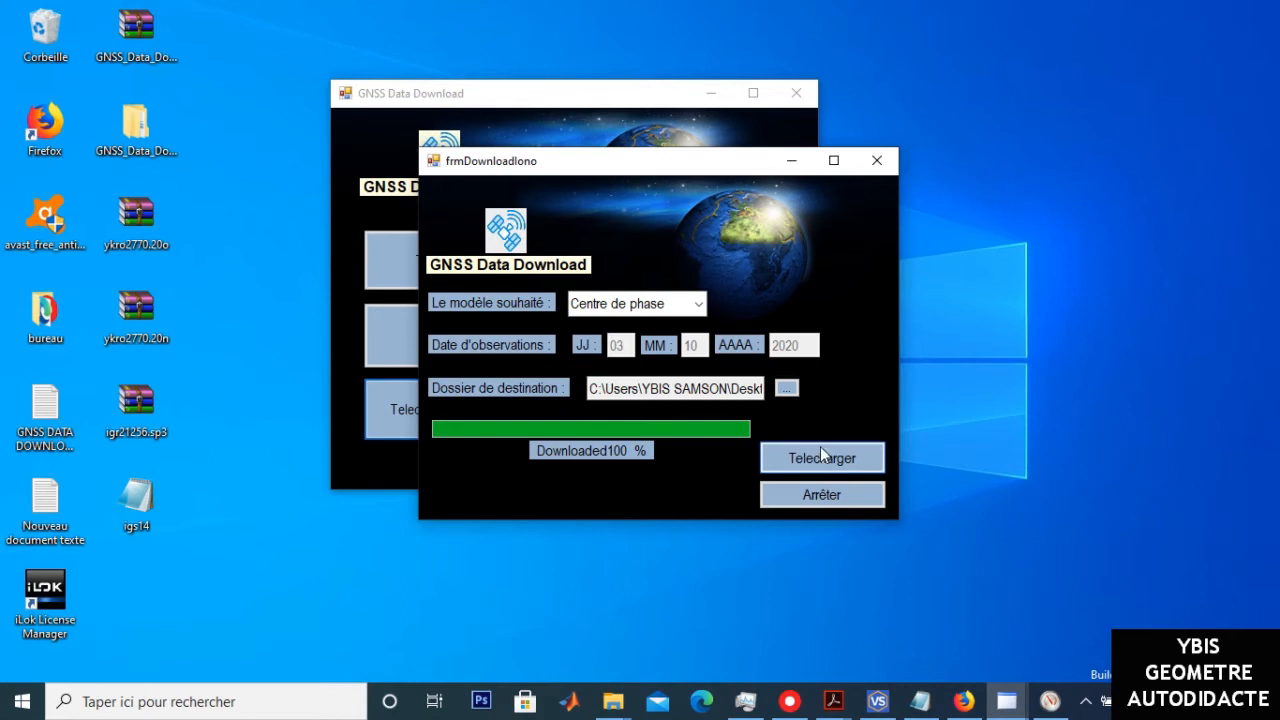
click(790, 163)
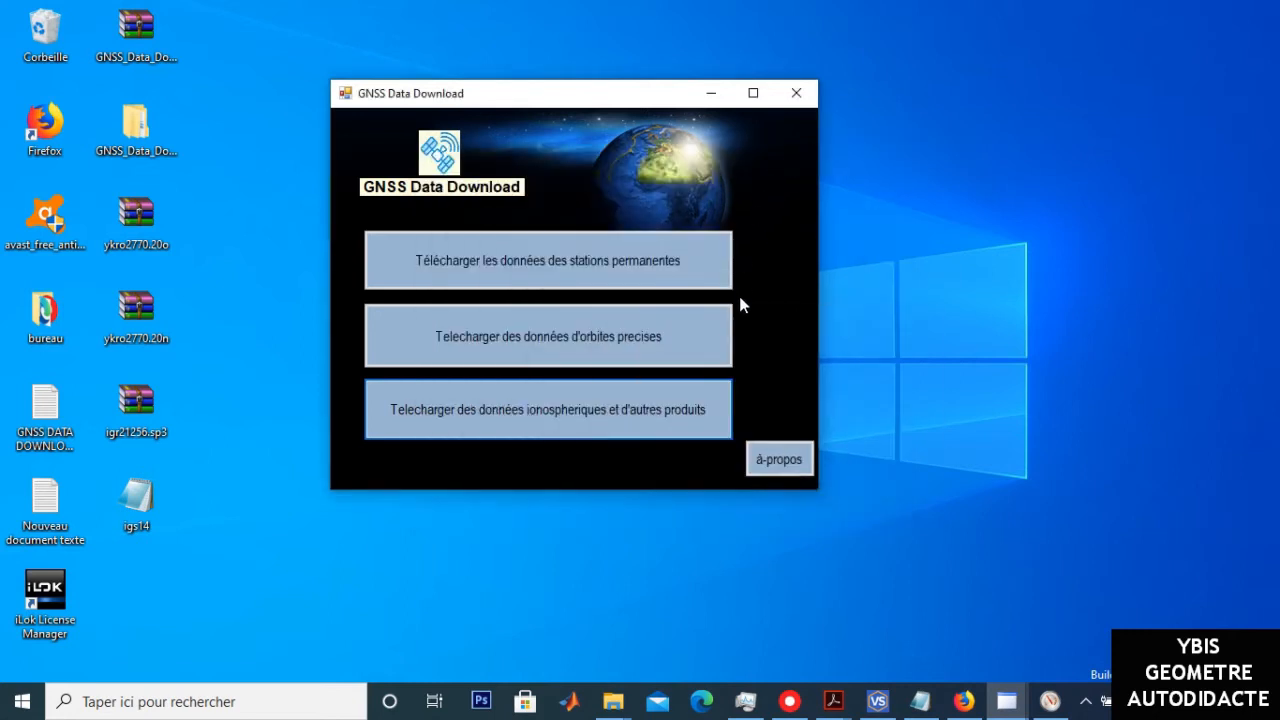
Read the program's description and author contact in the à-propos window, highlighting both passages, and minimize both windows
click(774, 460)
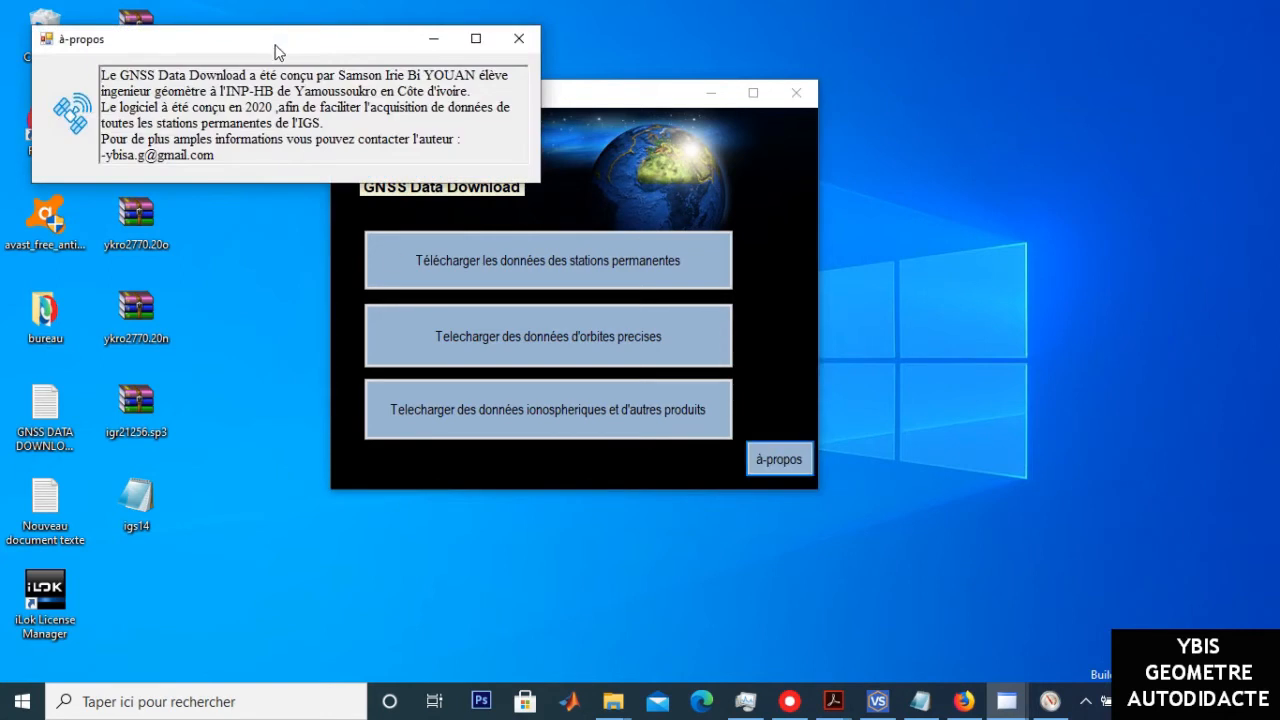
drag(277, 52, 565, 181)
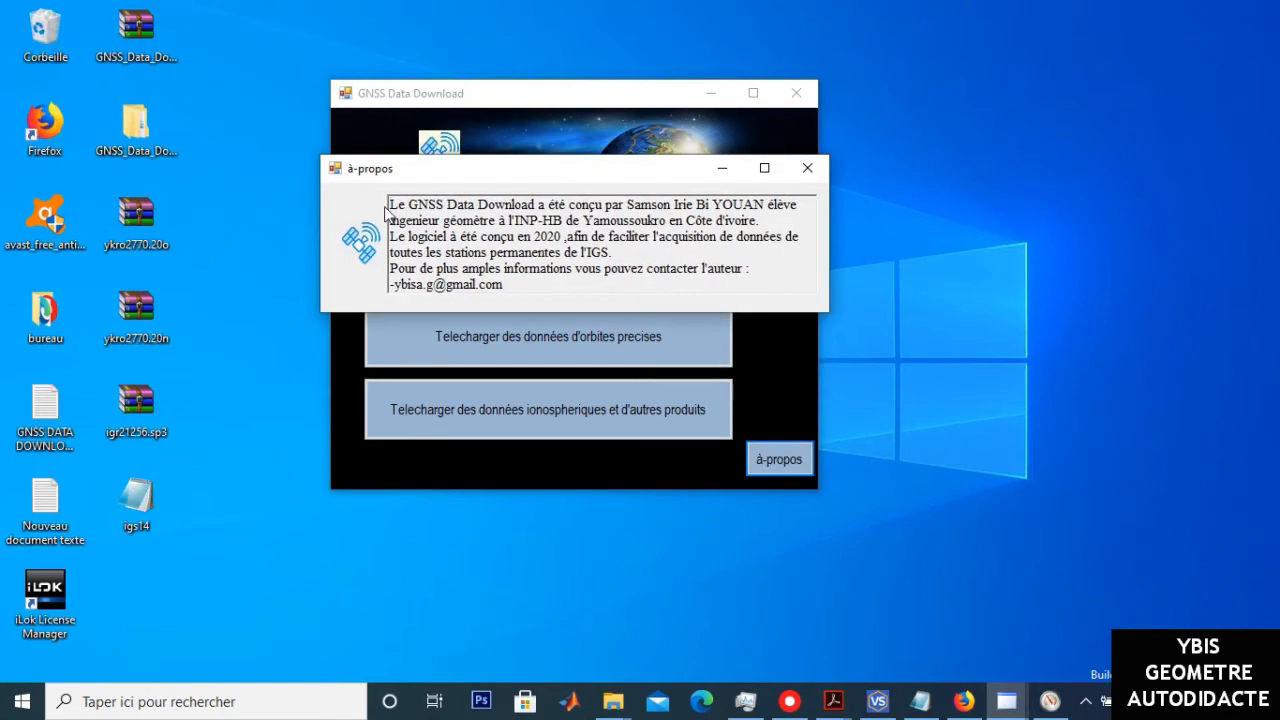
drag(388, 205, 612, 252)
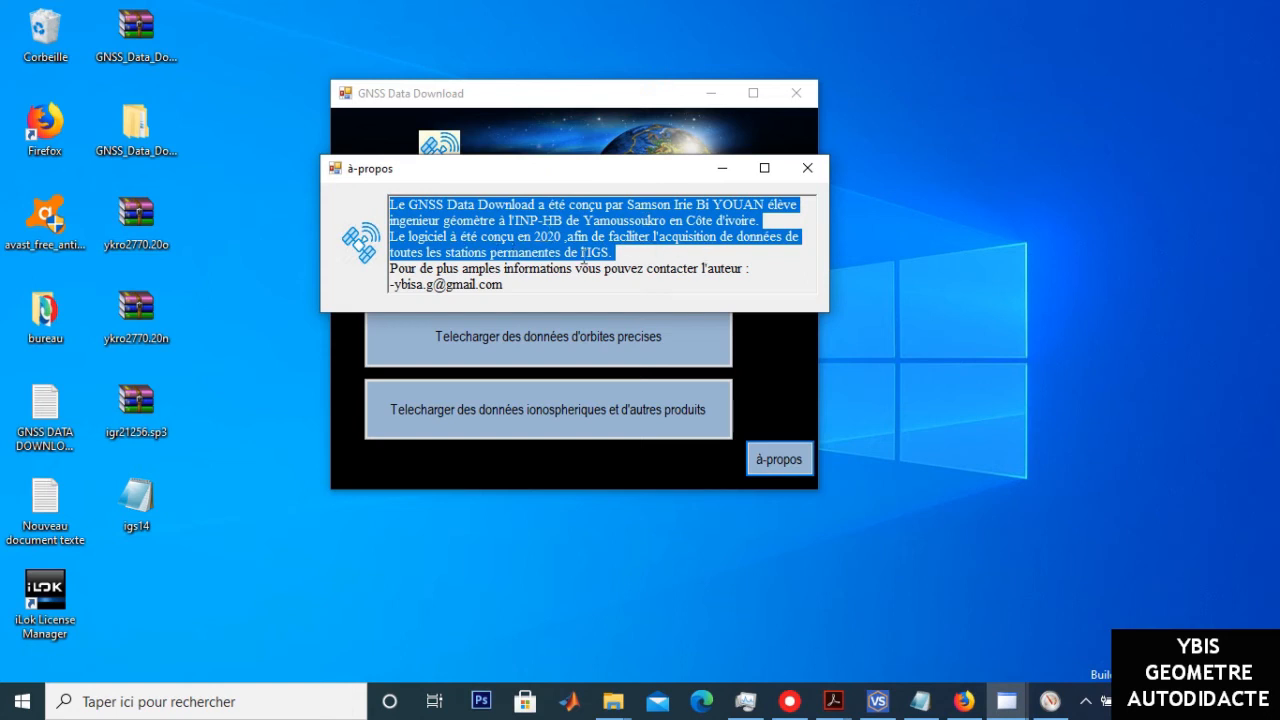
drag(517, 287, 393, 285)
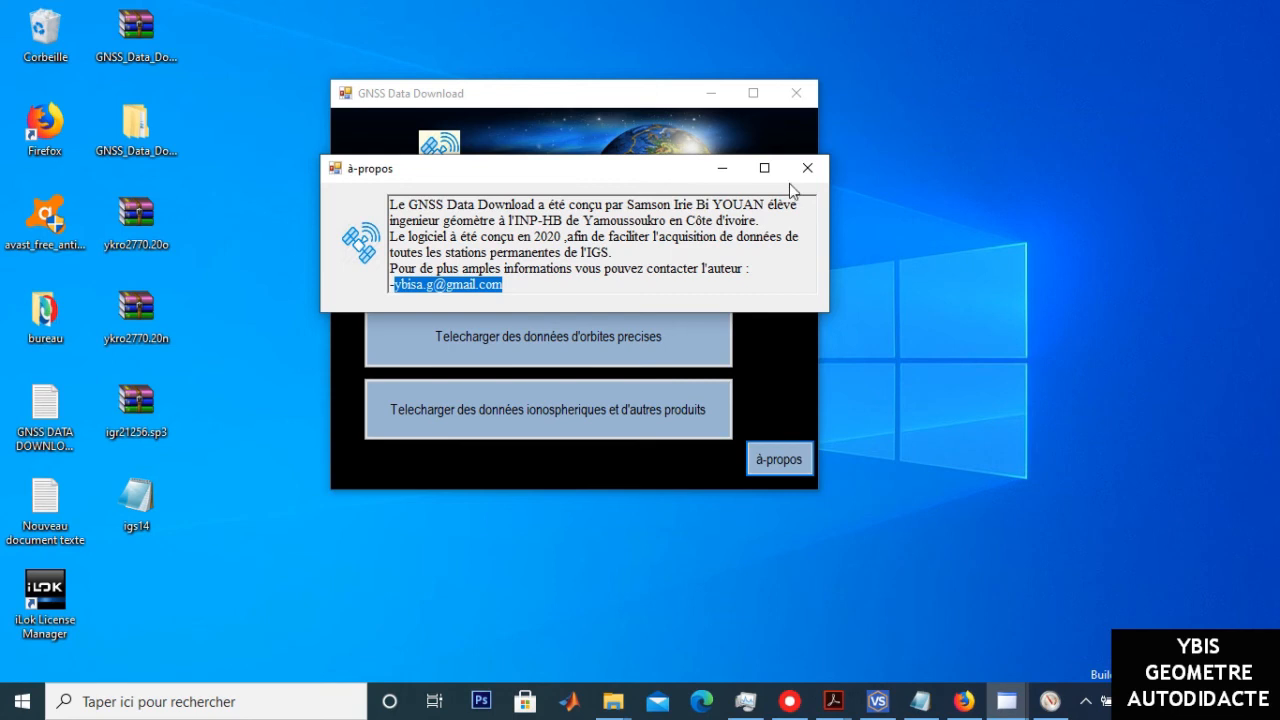
click(712, 174)
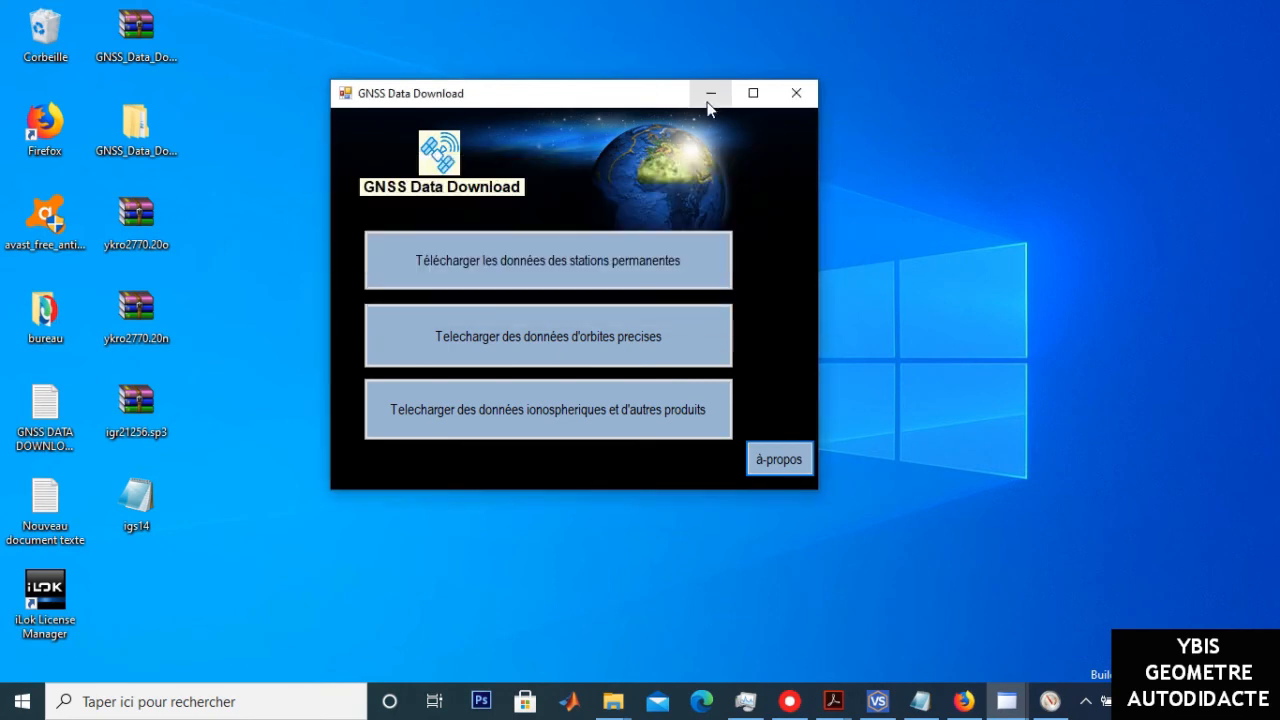
click(708, 102)
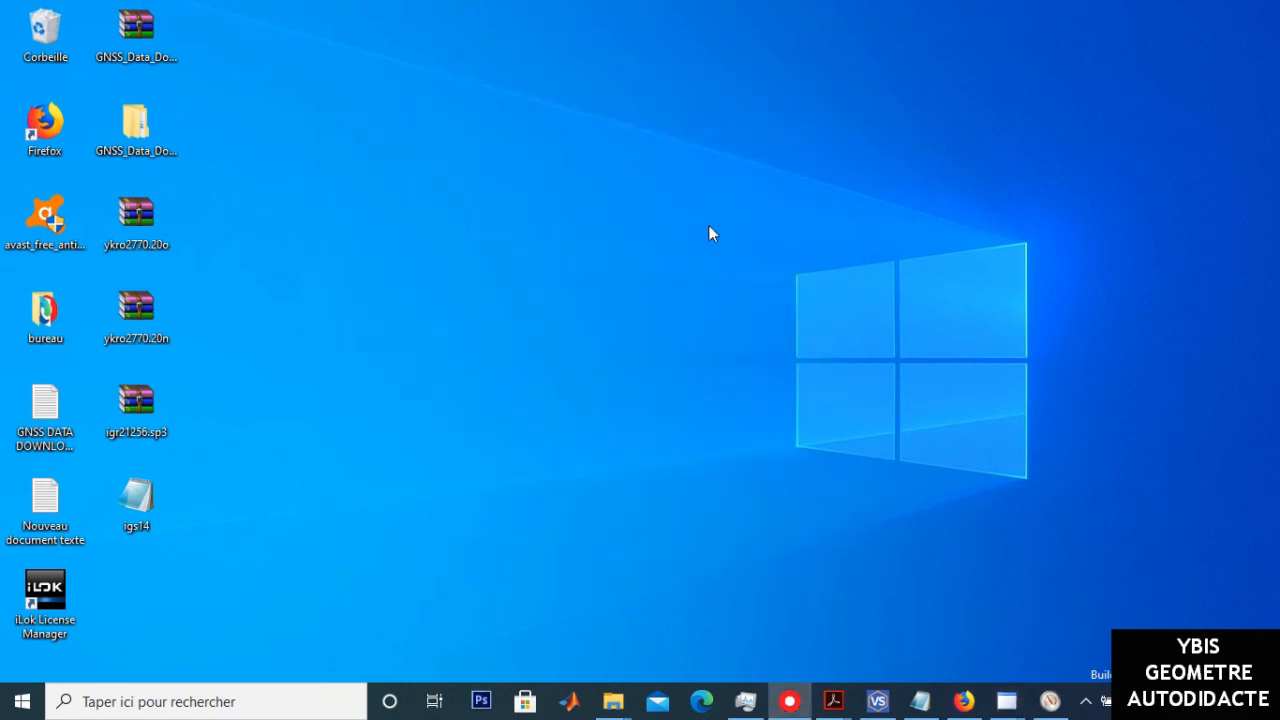